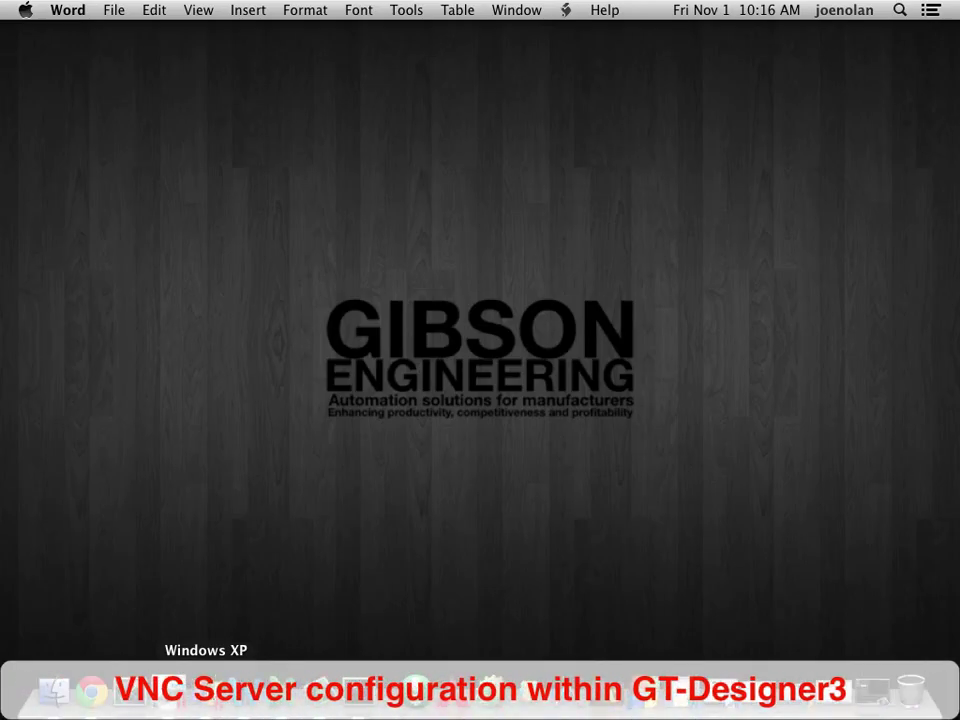
# Start GT Designer3 from the Windows XP Start menu and open the GOT_VNC_Project_NoCF project.
pyautogui.click(206, 690)
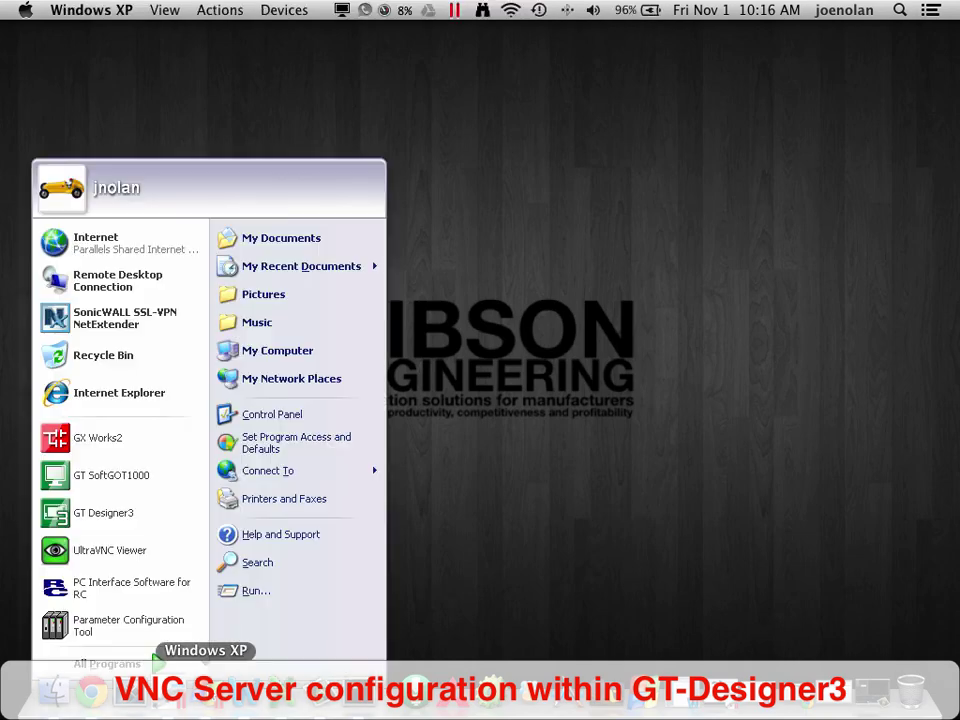
pyautogui.click(137, 518)
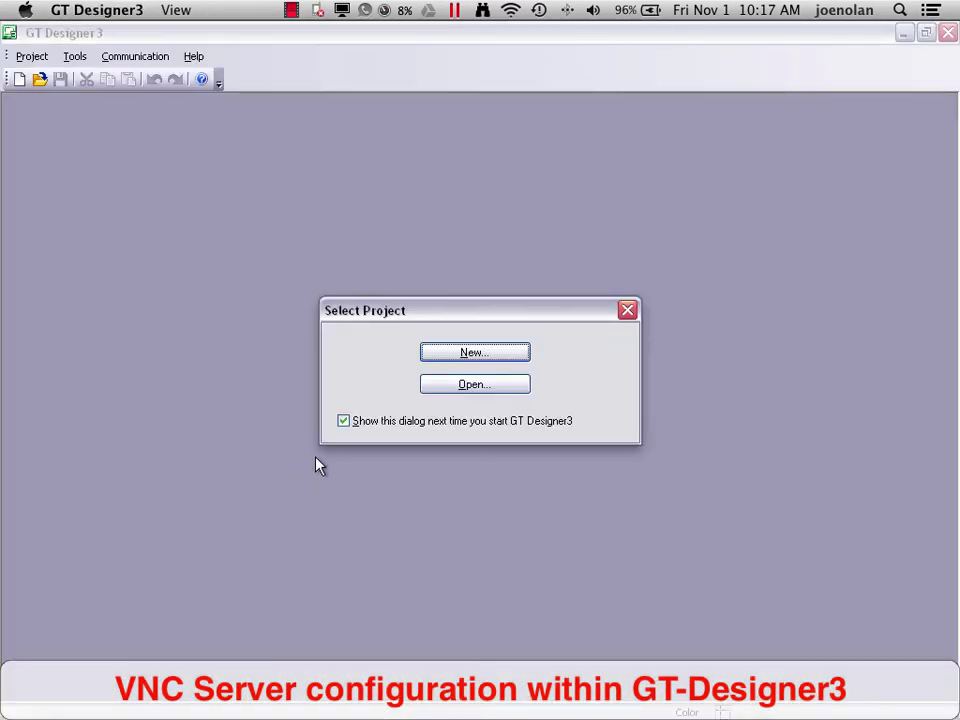
pyautogui.click(458, 386)
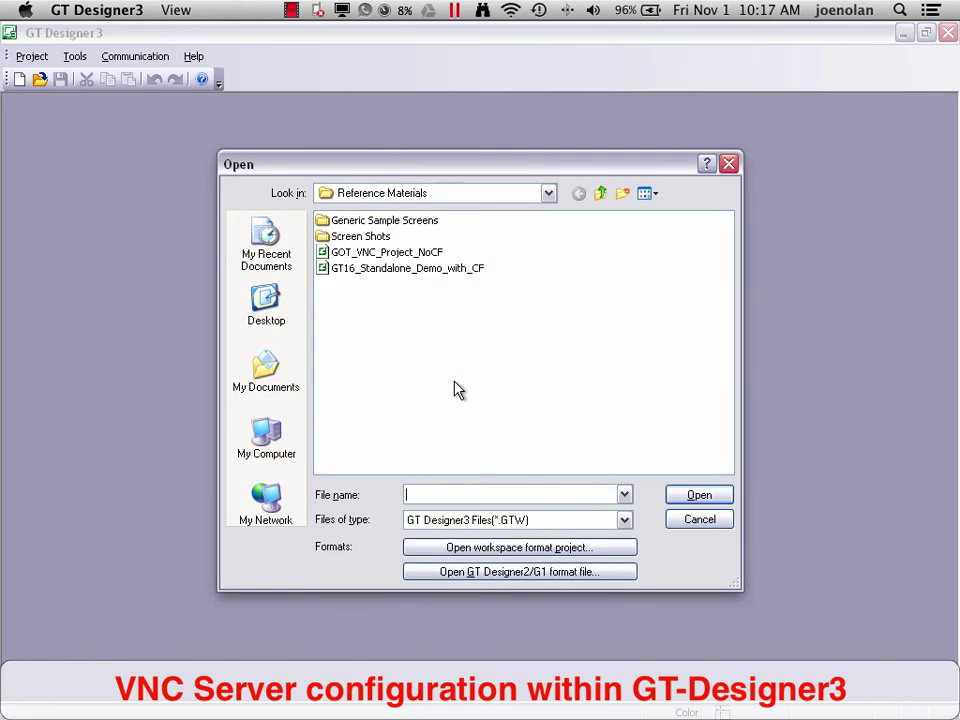
pyautogui.doubleClick(414, 258)
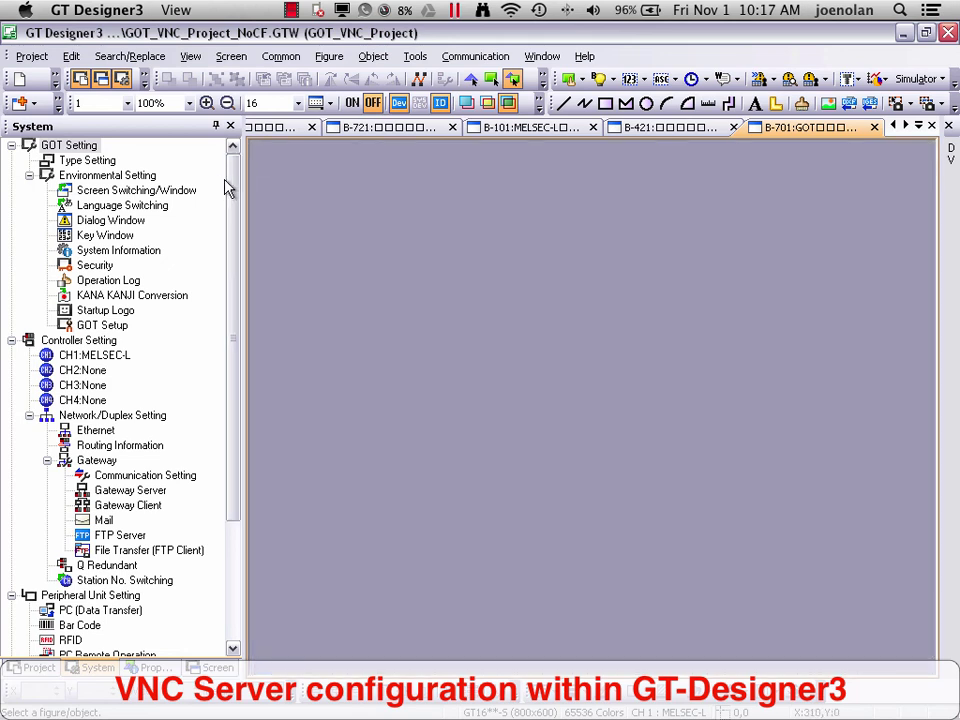
pyautogui.click(285, 58)
pyautogui.moveTo(305, 150)
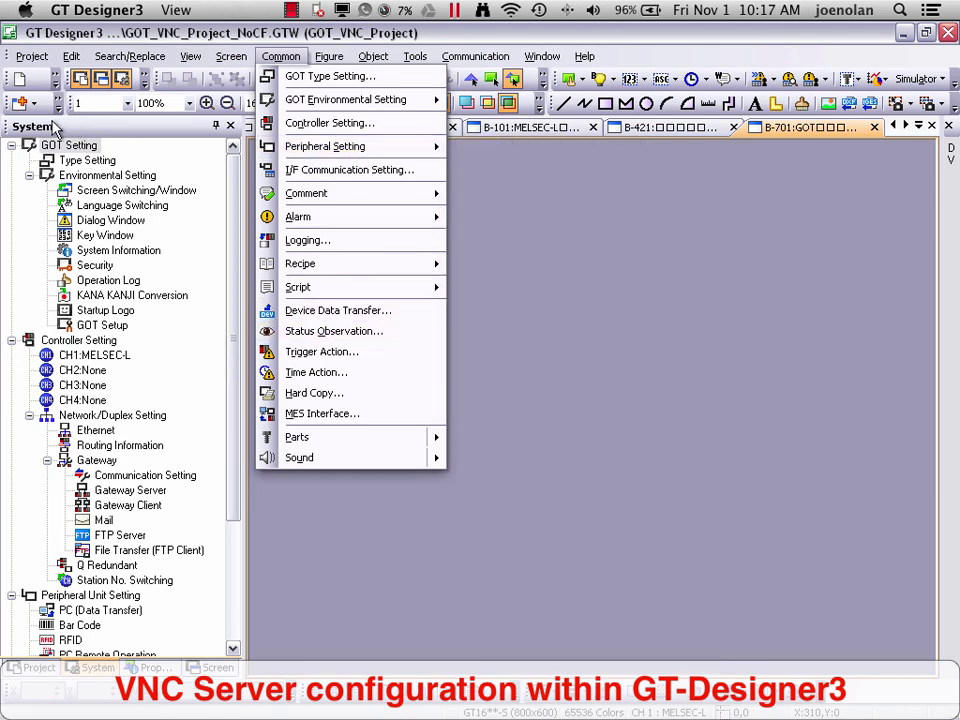
pyautogui.click(100, 680)
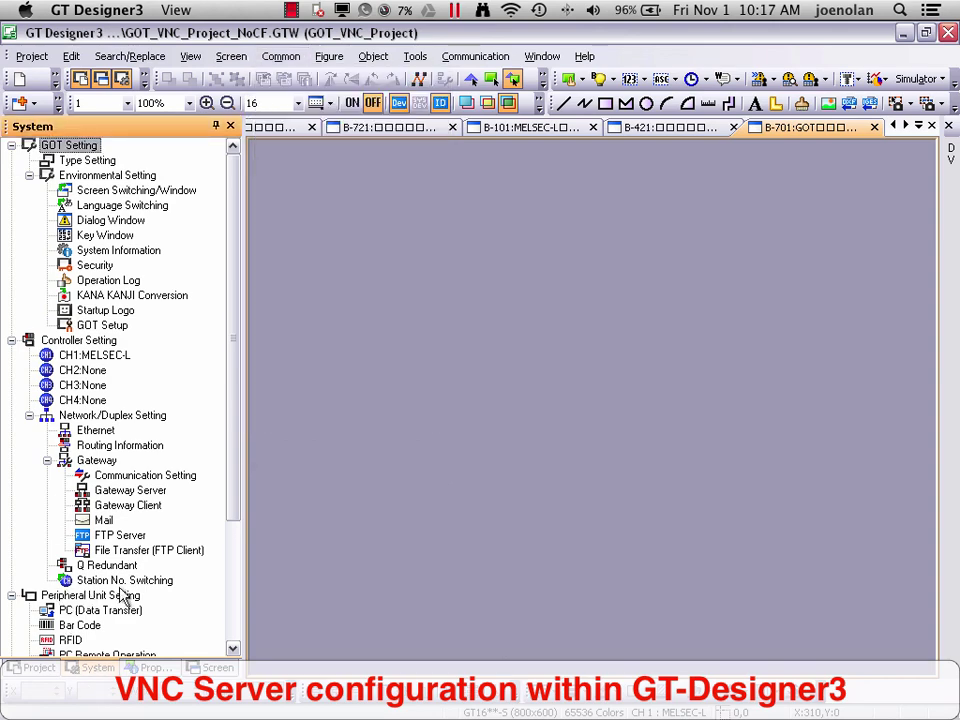
pyautogui.moveTo(234, 487); pyautogui.dragTo(66, 563)
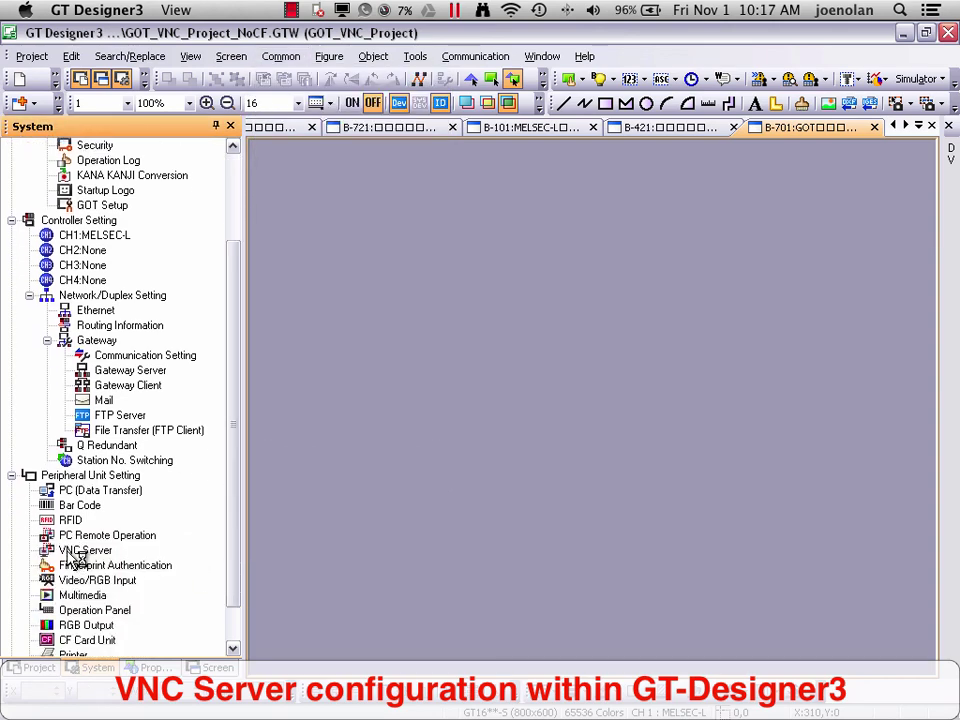
# In the VNC Server settings, tick Use VNC Server on port 5900 and enter the operation/monitoring password.
pyautogui.doubleClick(72, 555)
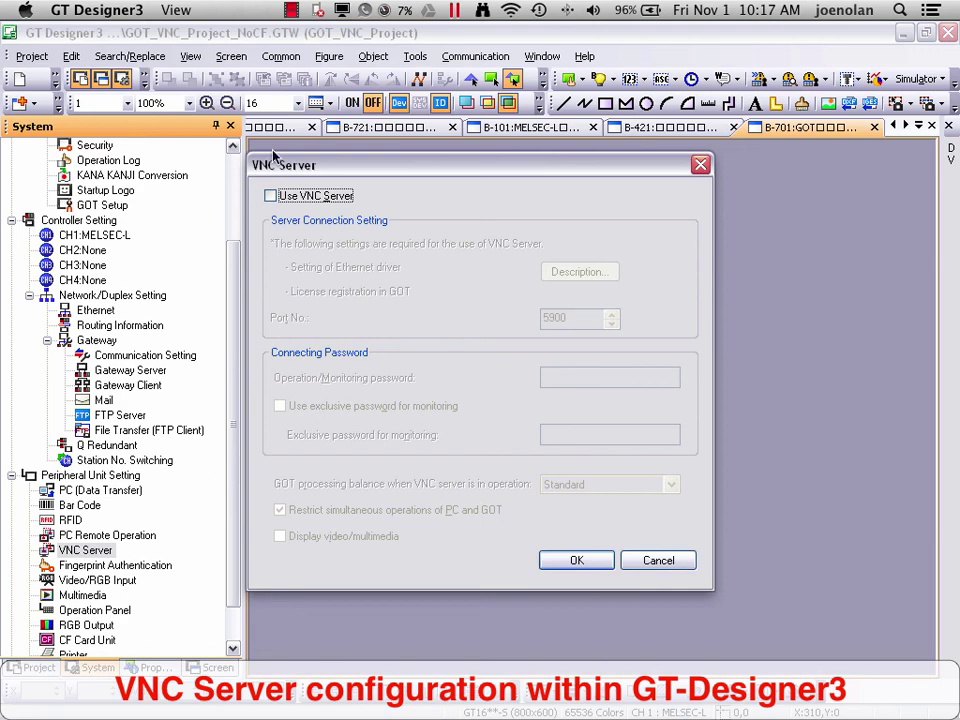
pyautogui.moveTo(309, 171); pyautogui.dragTo(352, 172)
pyautogui.click(314, 197)
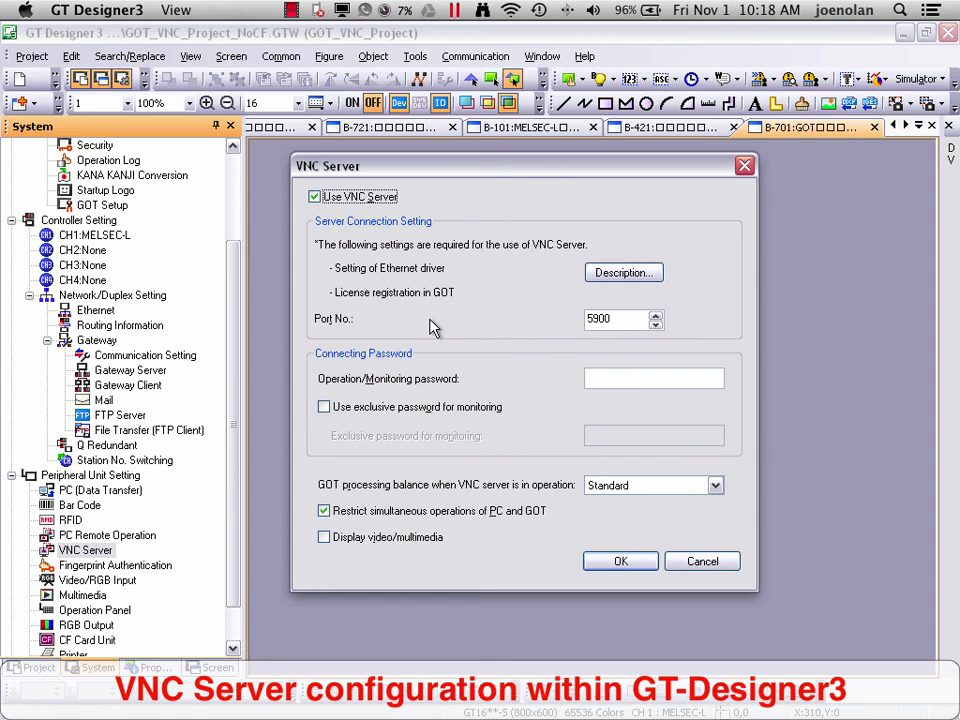
pyautogui.click(621, 376)
pyautogui.write('******')
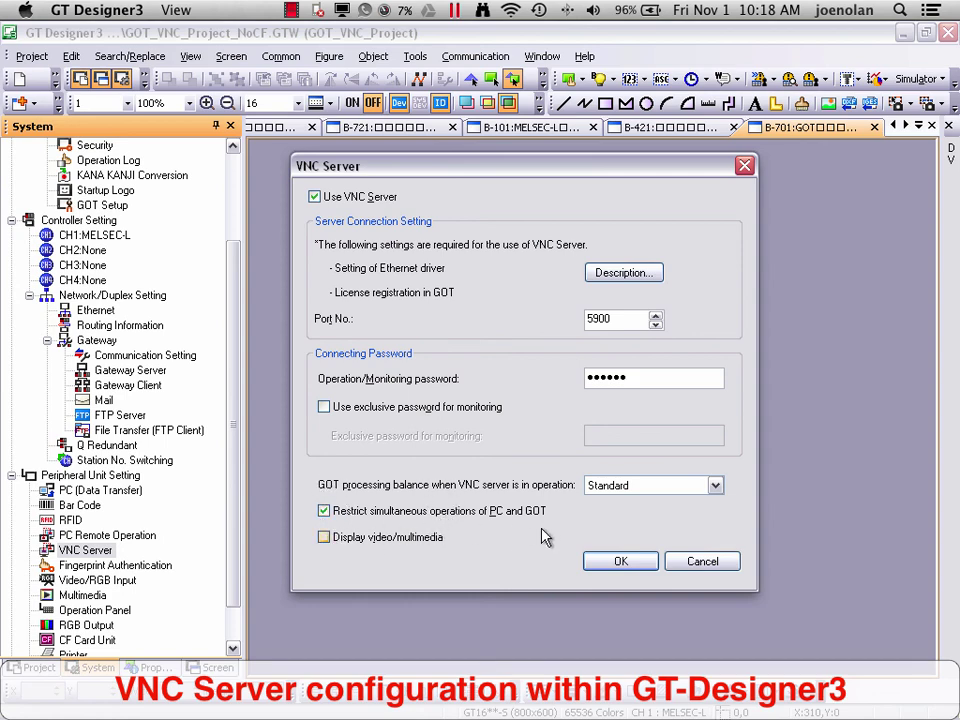
# Set processing balance to VNC Server Priority, untick Restrict simultaneous PC/GOT operations, and apply with OK.
pyautogui.click(716, 488)
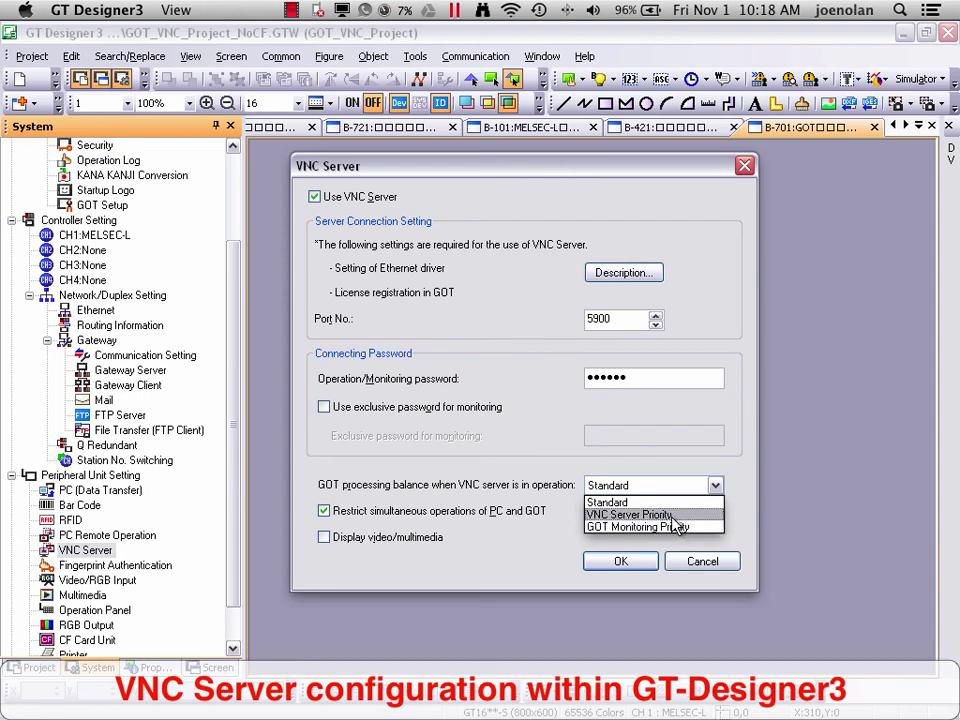
pyautogui.click(676, 515)
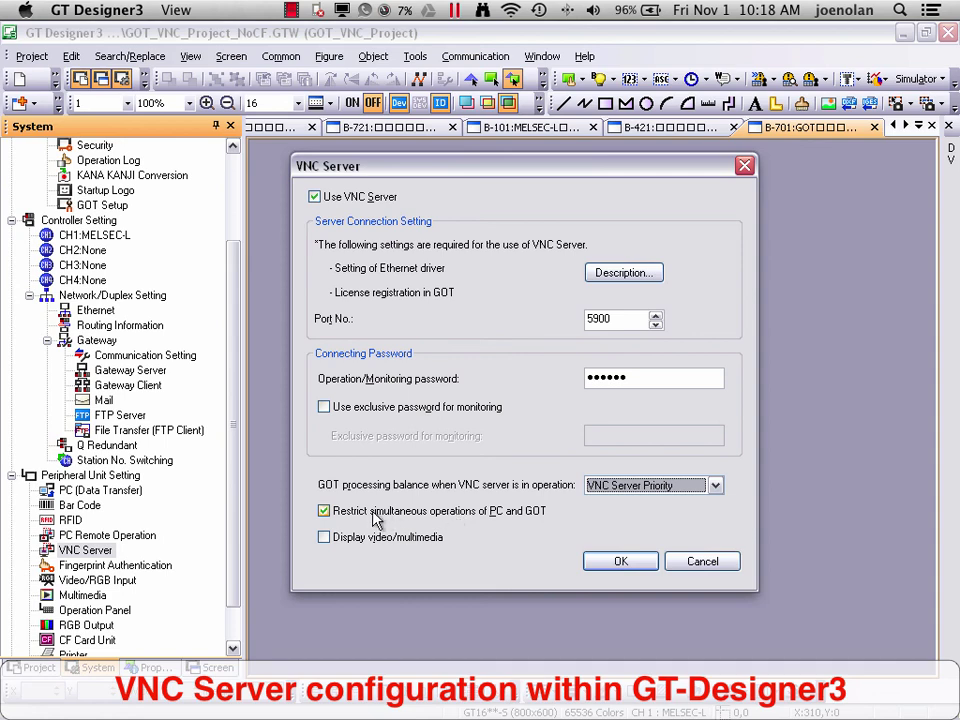
pyautogui.click(325, 511)
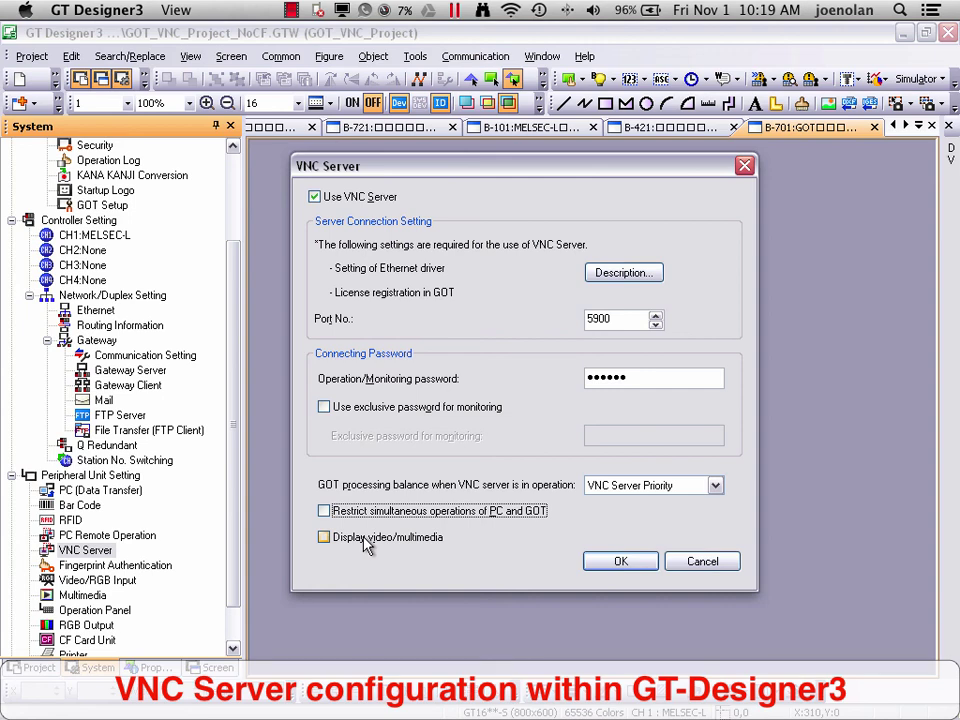
pyautogui.click(626, 561)
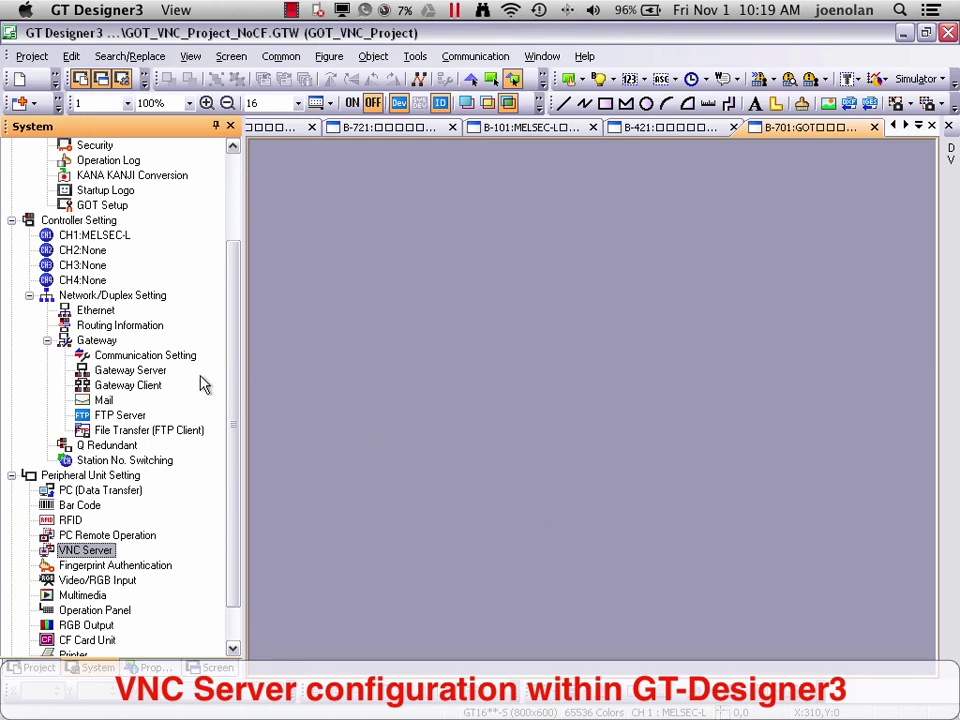
# Start Write to GOT over USB and select all project data for writing.
pyautogui.click(462, 58)
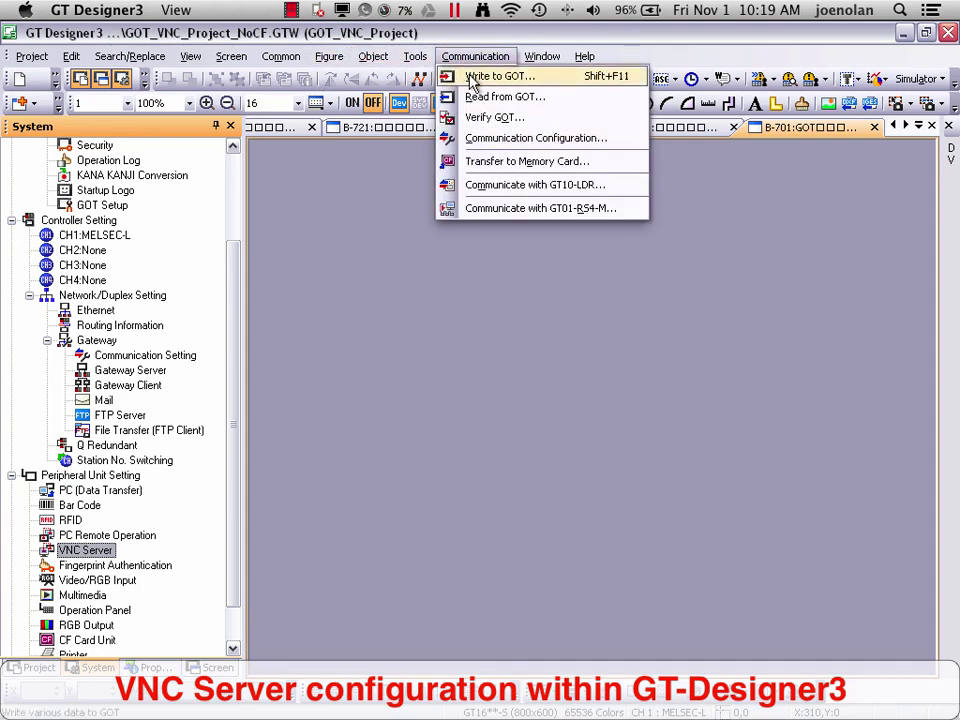
pyautogui.click(474, 80)
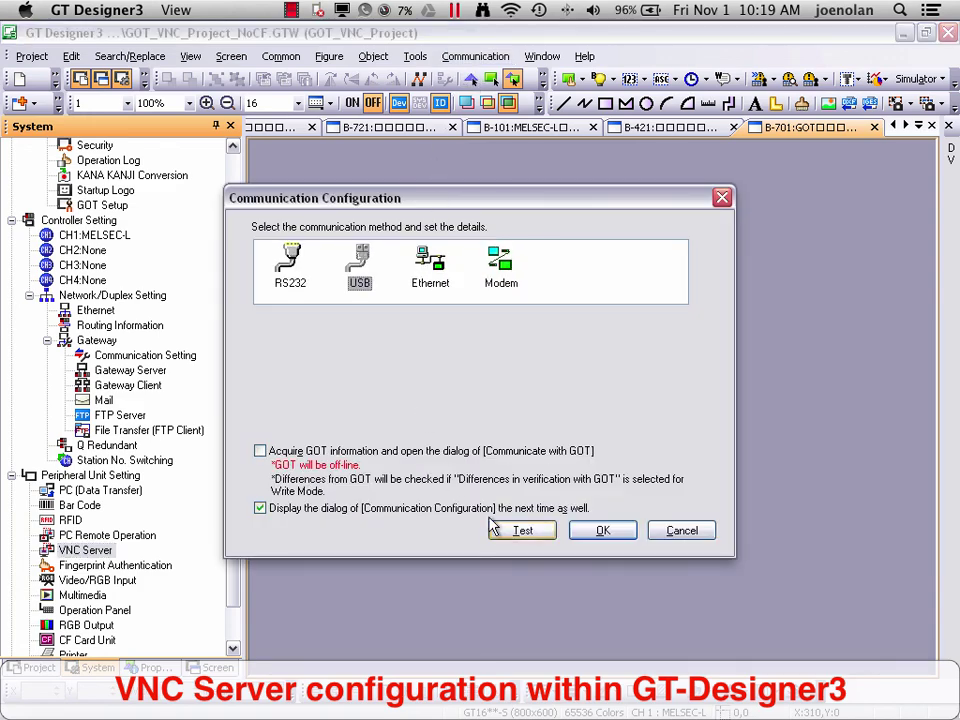
pyautogui.click(594, 531)
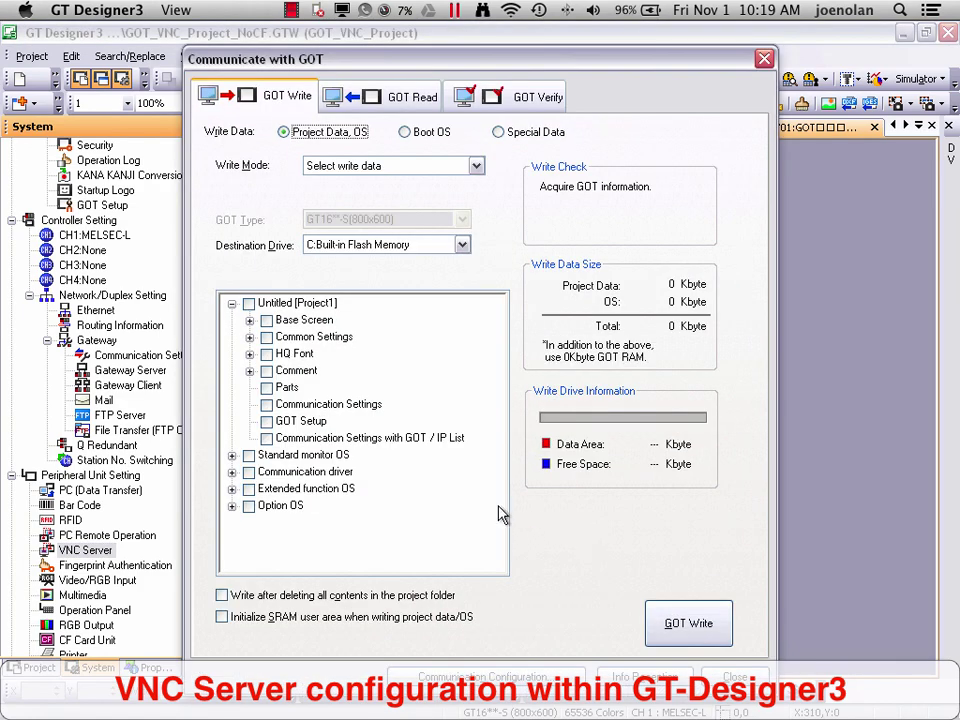
pyautogui.click(248, 304)
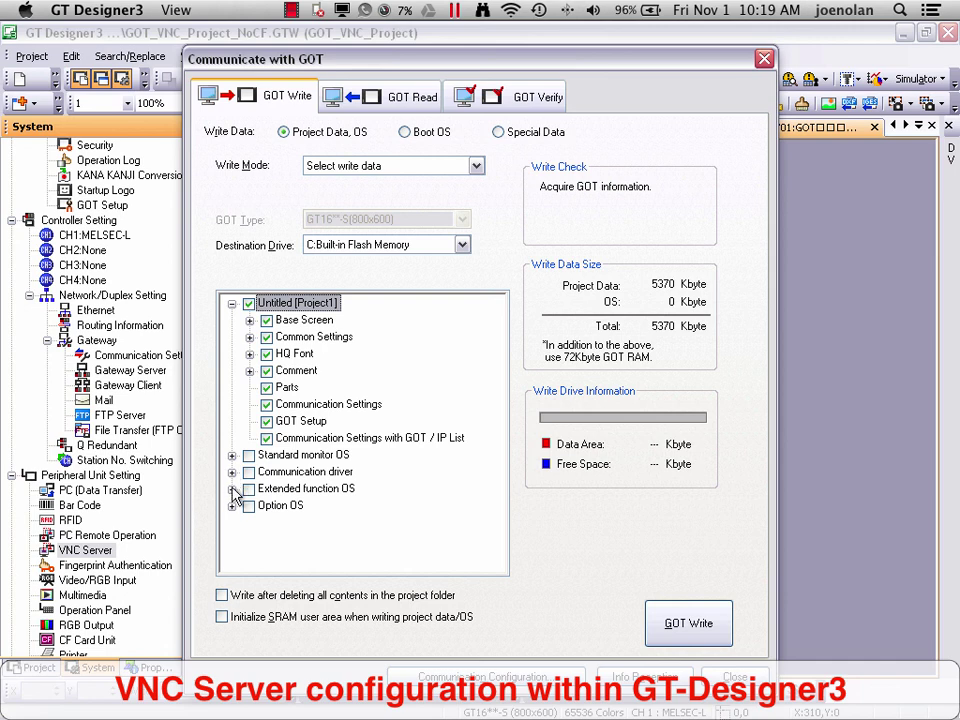
# Add the VNC Server extended function OS to the write, totalling 5882 Kbyte.
pyautogui.click(232, 489)
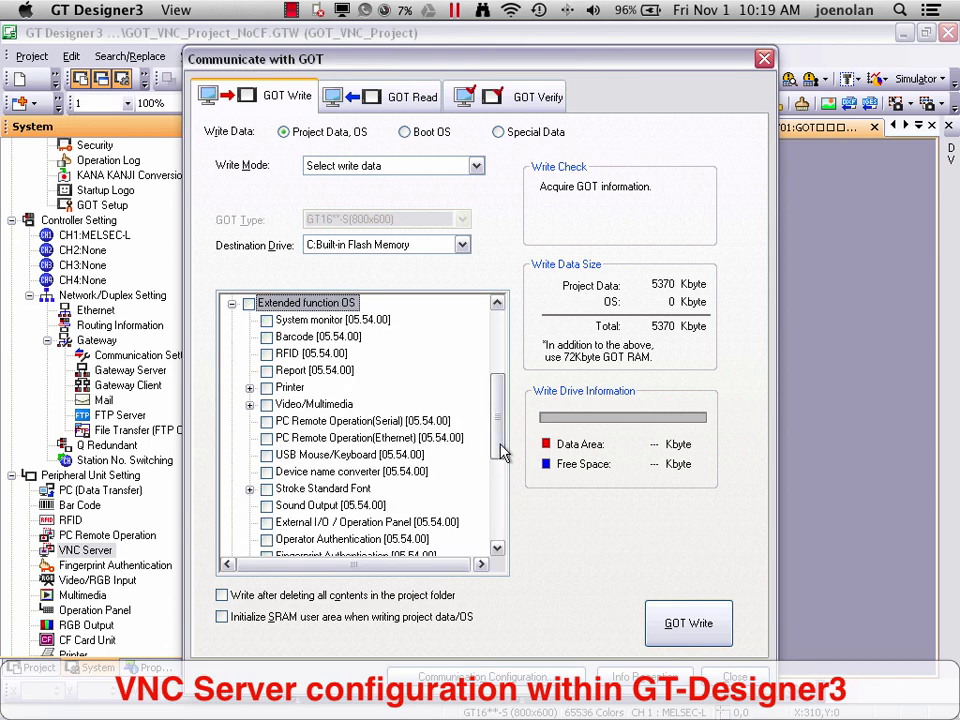
pyautogui.moveTo(503, 450); pyautogui.dragTo(492, 521)
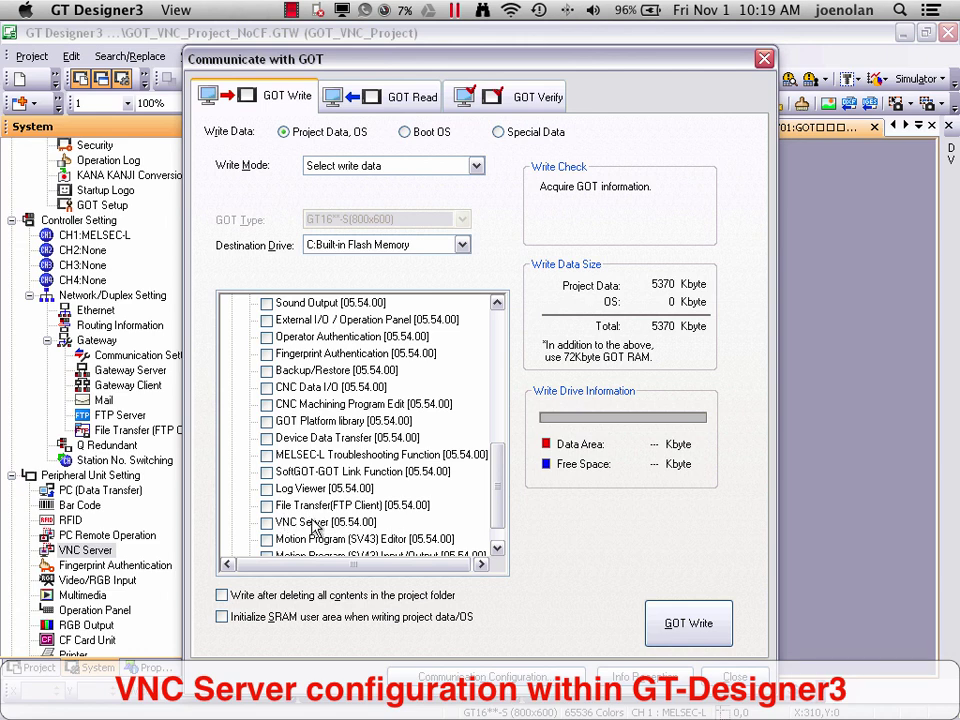
pyautogui.moveTo(497, 497); pyautogui.dragTo(499, 440)
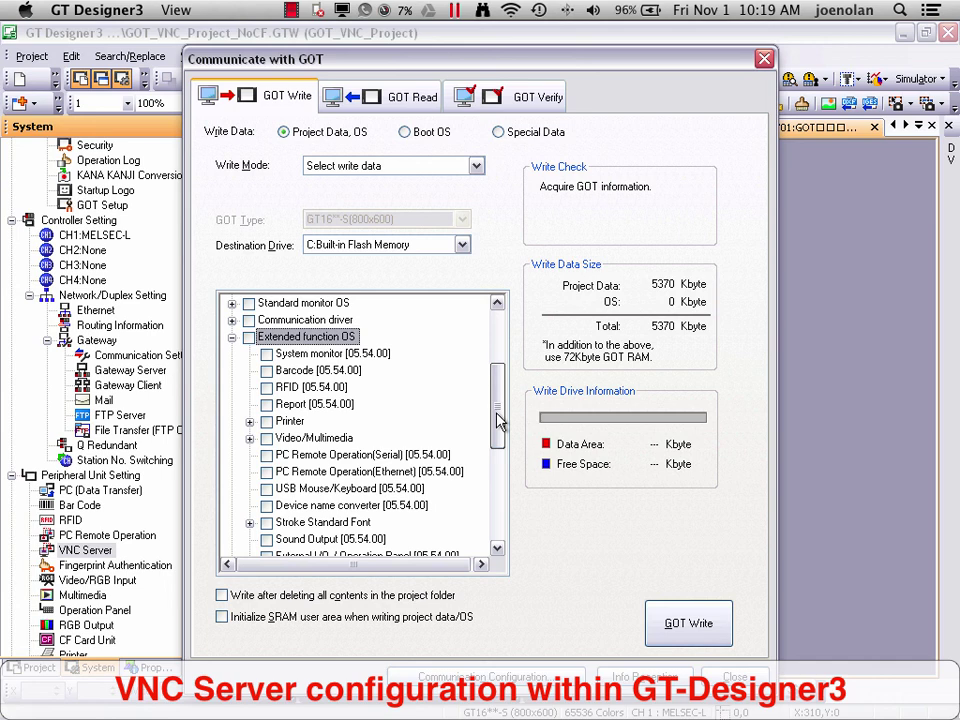
pyautogui.click(244, 338)
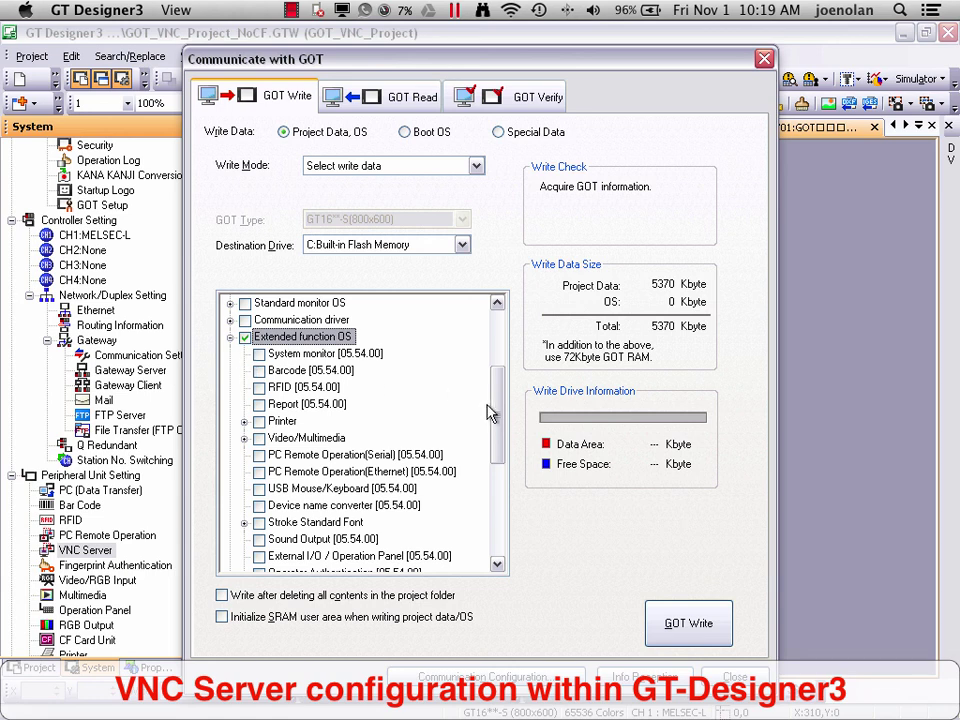
pyautogui.moveTo(497, 414); pyautogui.dragTo(495, 504)
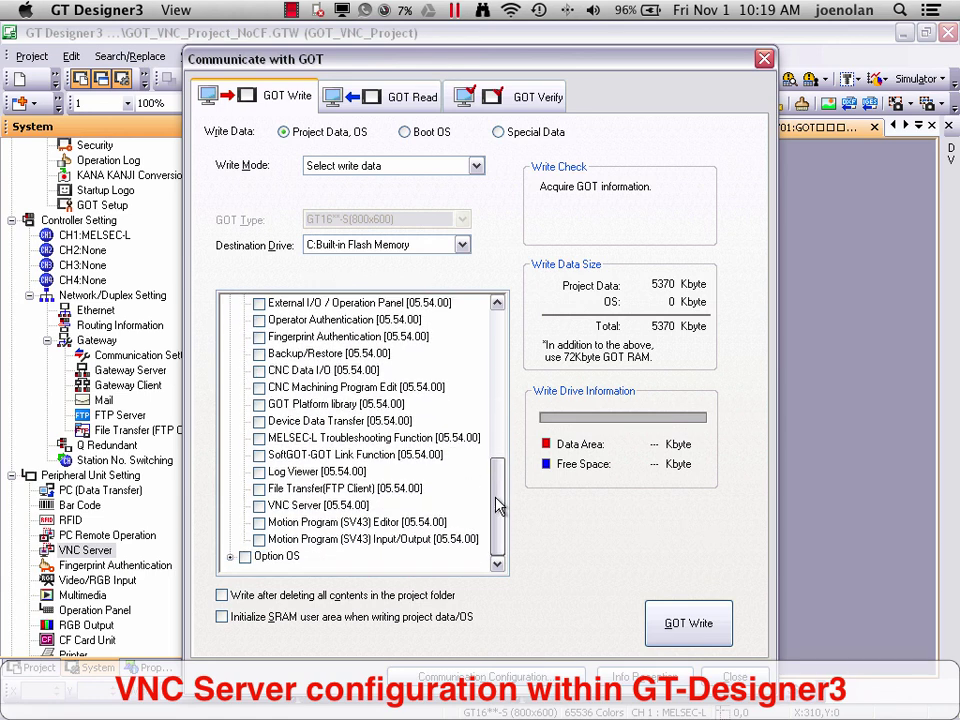
pyautogui.click(259, 505)
pyautogui.moveTo(501, 521); pyautogui.dragTo(501, 358)
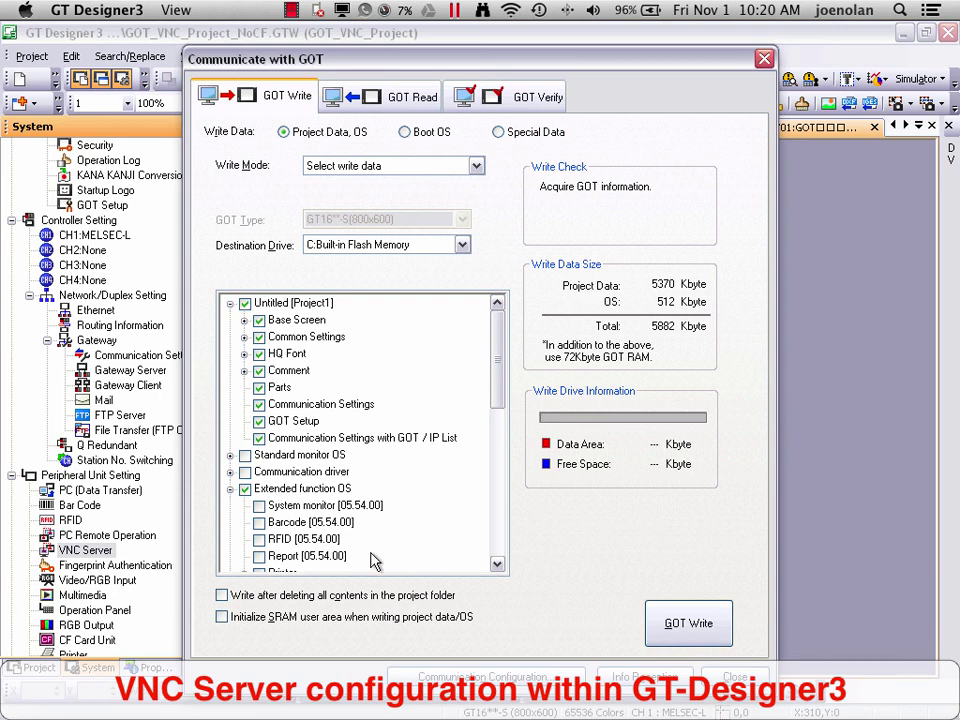
# Run GOT Write, confirm it, acknowledge the Finished! message, and close the Communicate with GOT dialog.
pyautogui.click(688, 626)
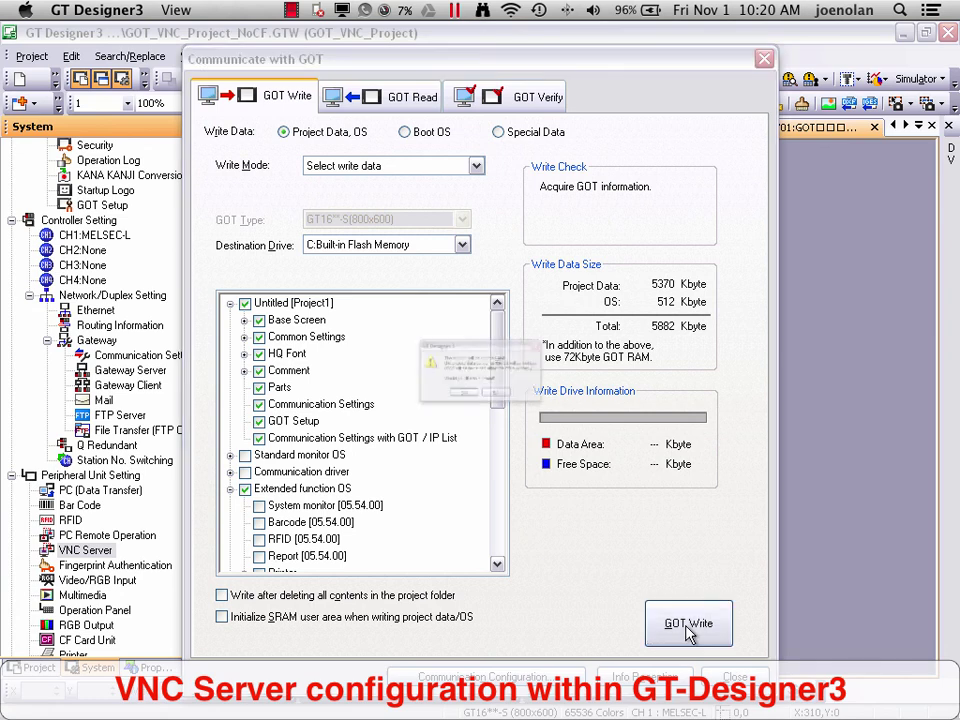
pyautogui.click(462, 430)
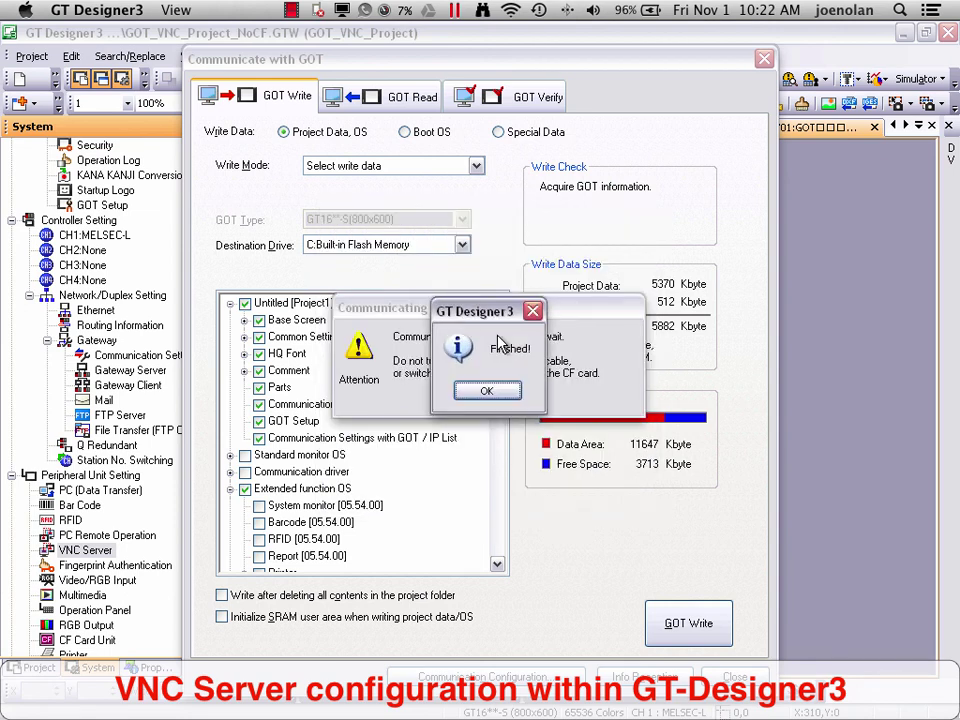
pyautogui.click(488, 391)
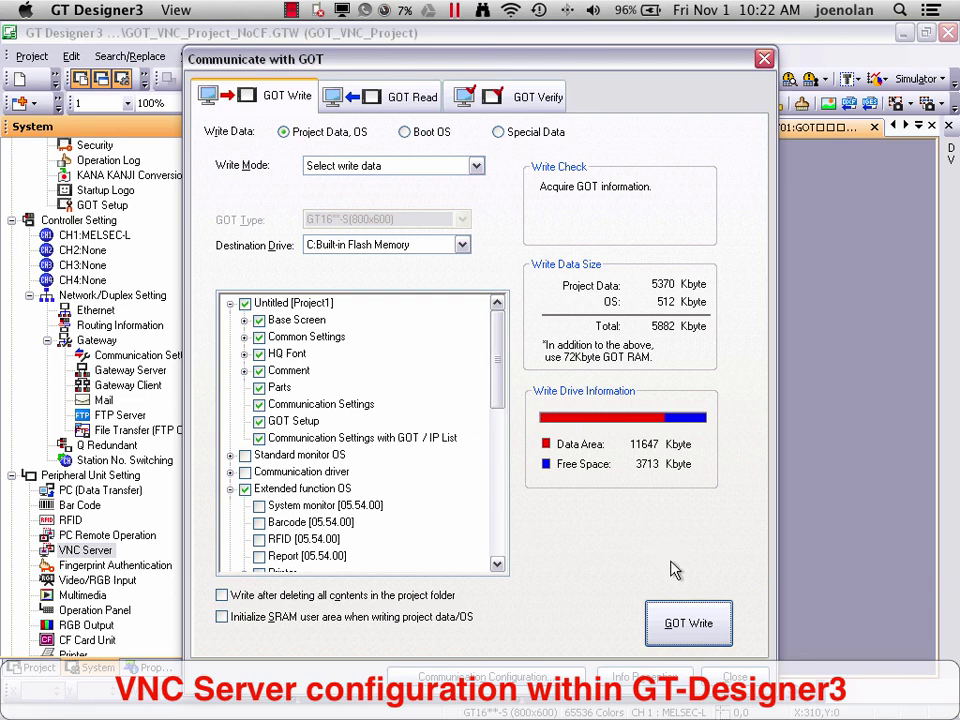
pyautogui.press('Escape')
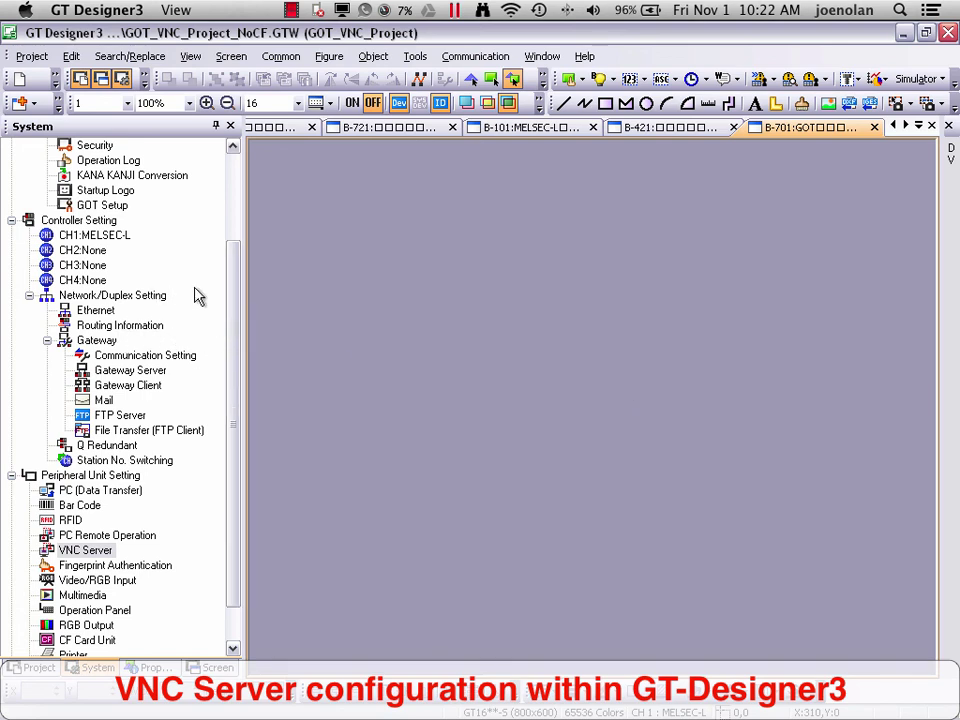
# Open CH1:MELSEC-L controller settings and check GOT IP 192.168.3.18 with subnet 255.255.255.0.
pyautogui.scroll(1, 229, 296)
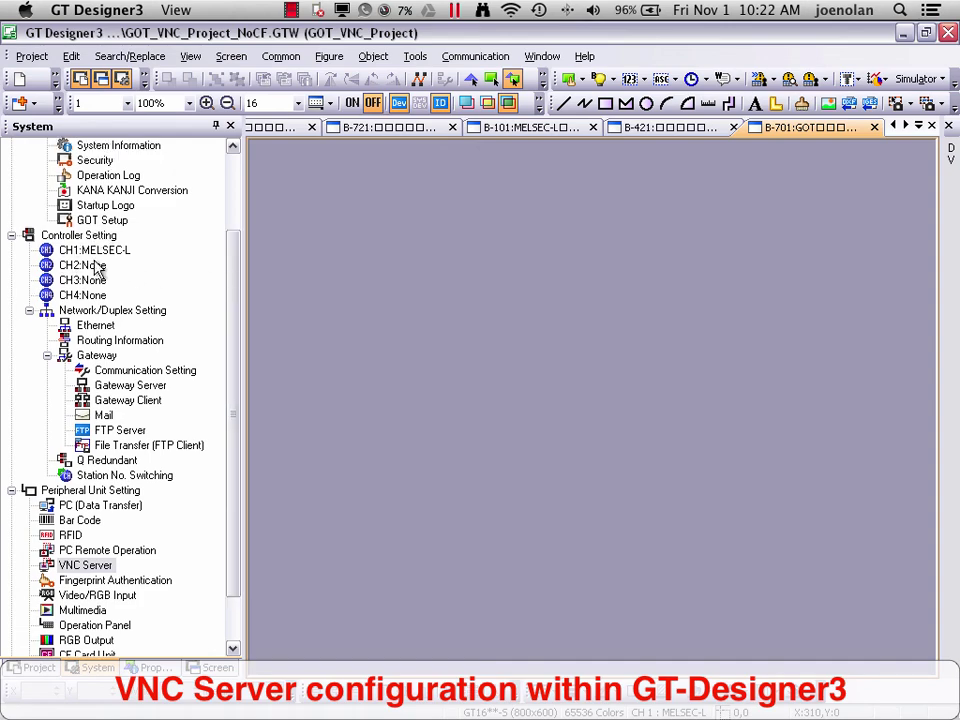
pyautogui.doubleClick(97, 254)
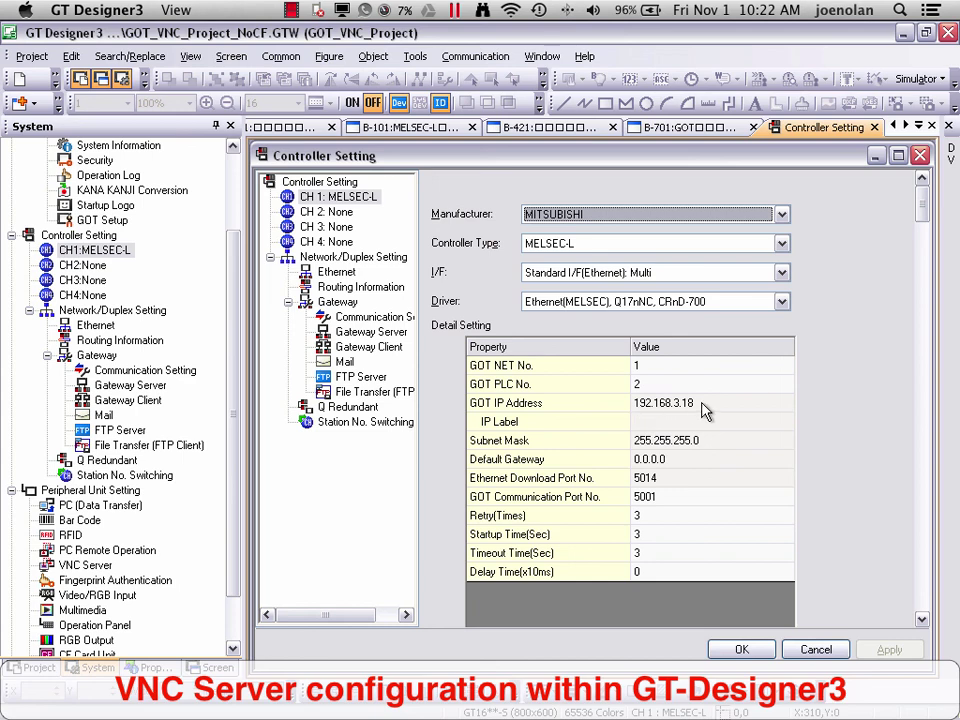
pyautogui.click(645, 404)
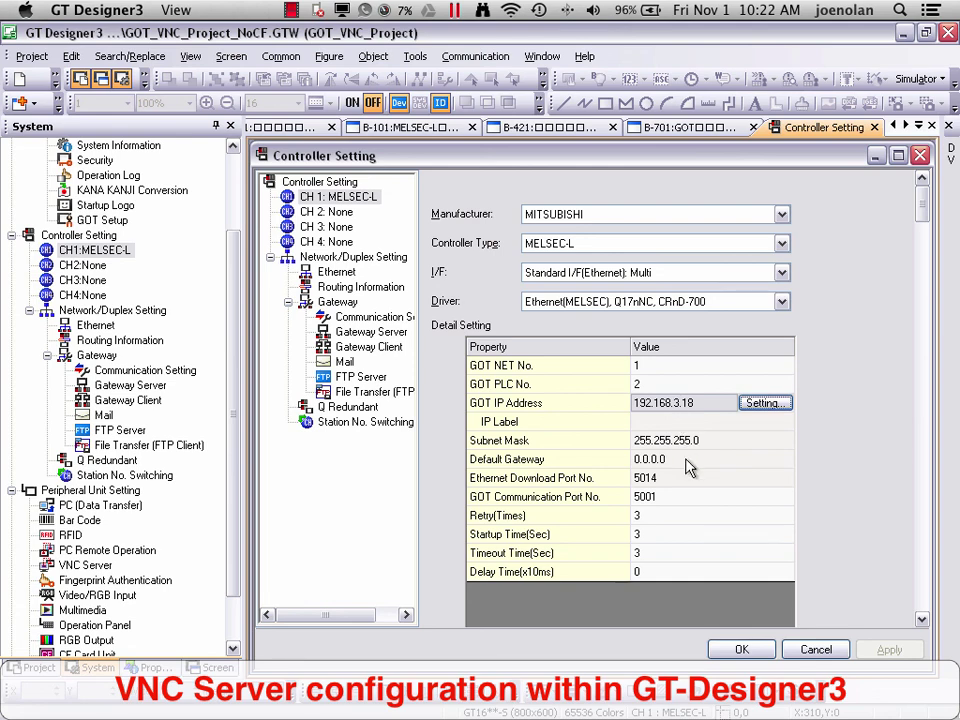
# Accept the controller settings, then exit GT Designer3, saving the project.
pyautogui.click(740, 649)
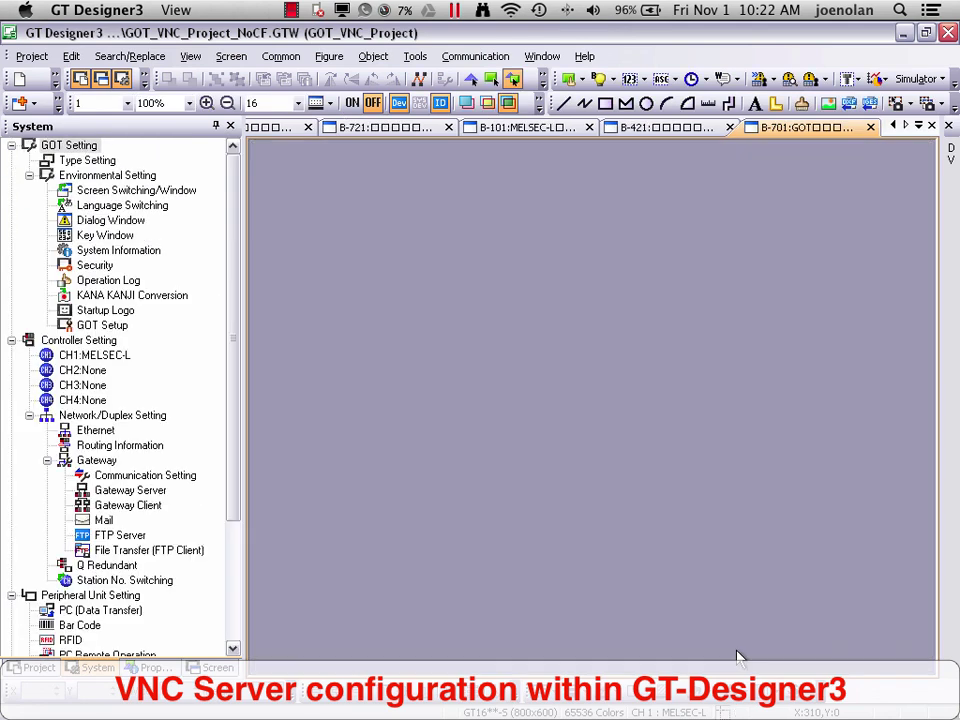
pyautogui.click(31, 57)
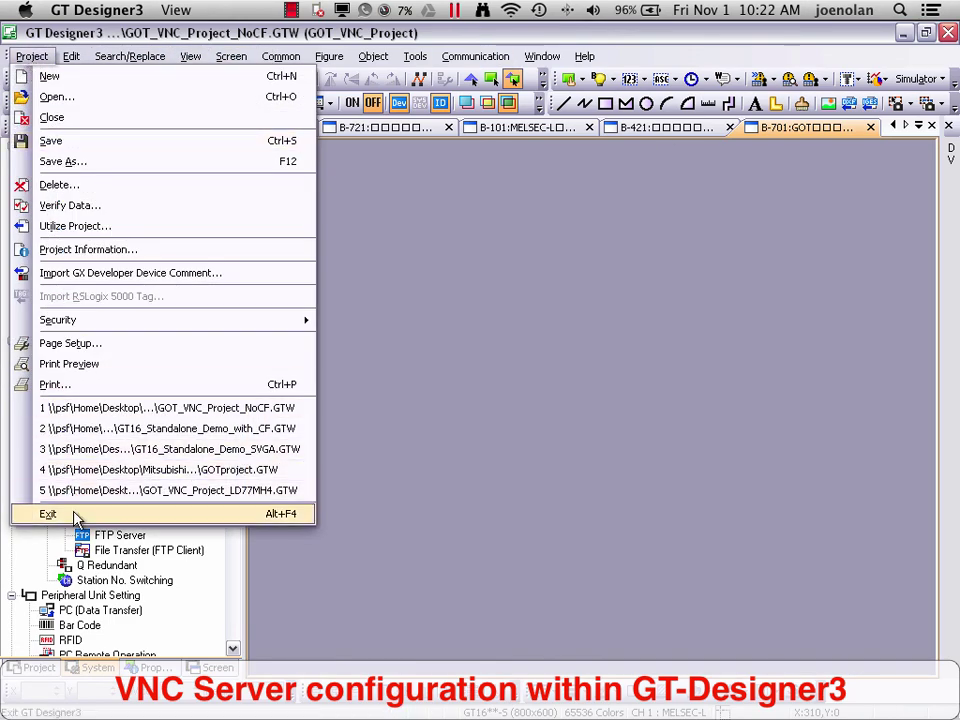
pyautogui.click(48, 514)
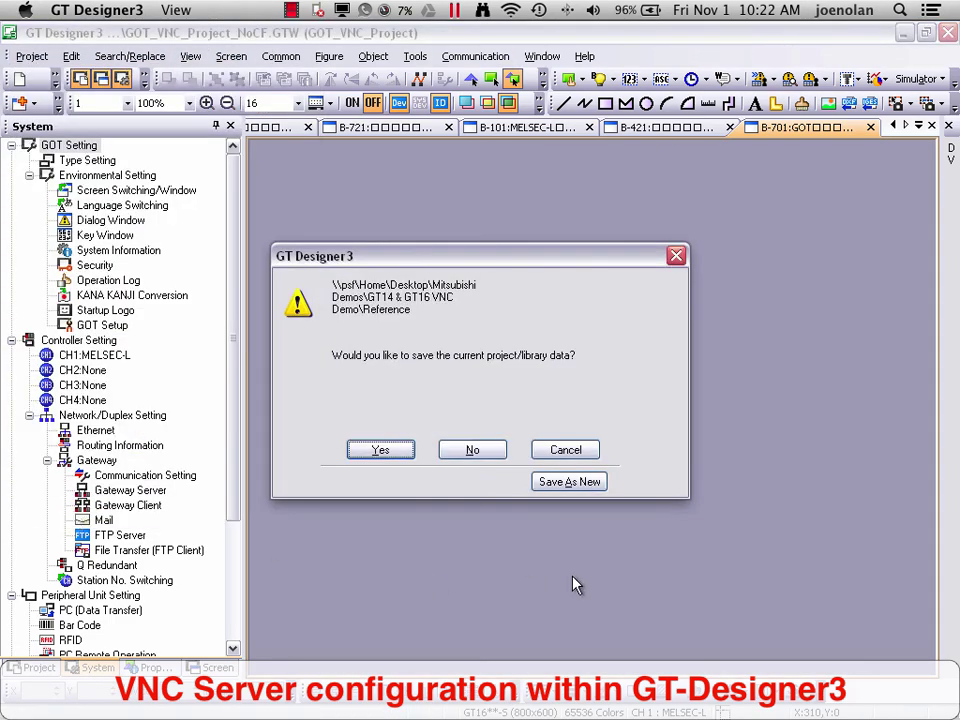
pyautogui.click(381, 451)
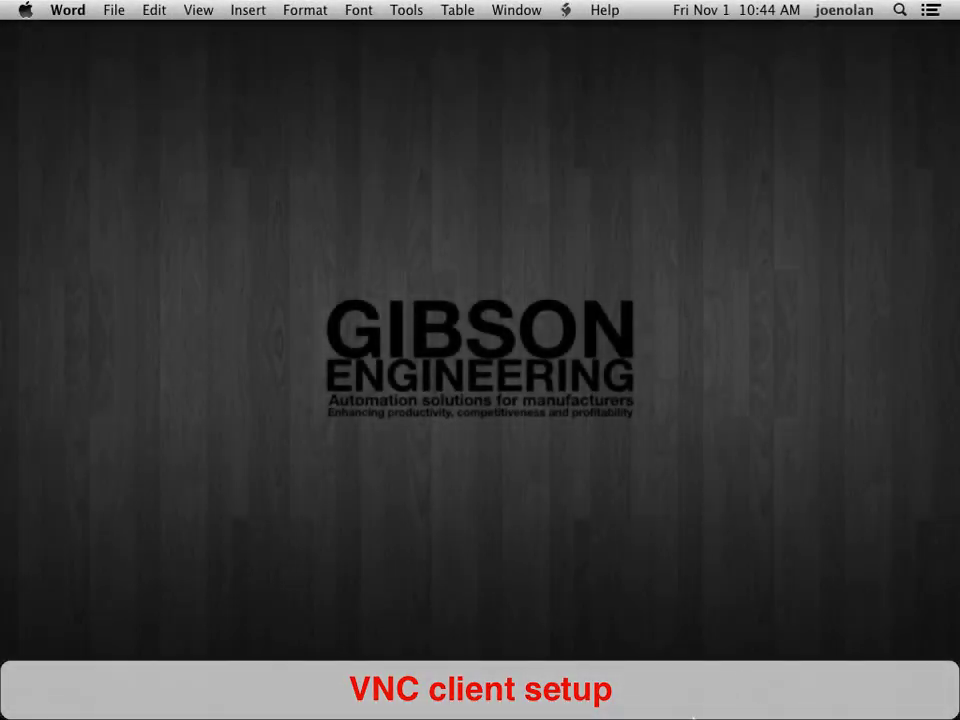
pyautogui.moveTo(637, 712)
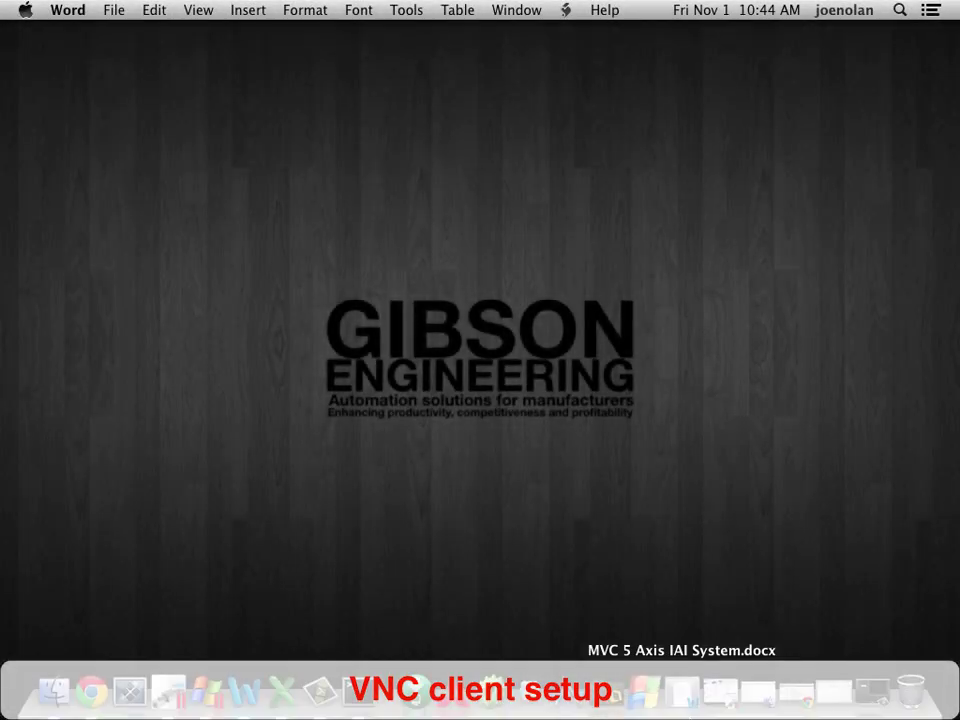
# Launch Chicken of the VNC and add a server named GOT_VNC with host 192.168.3.18.
pyautogui.click(568, 693)
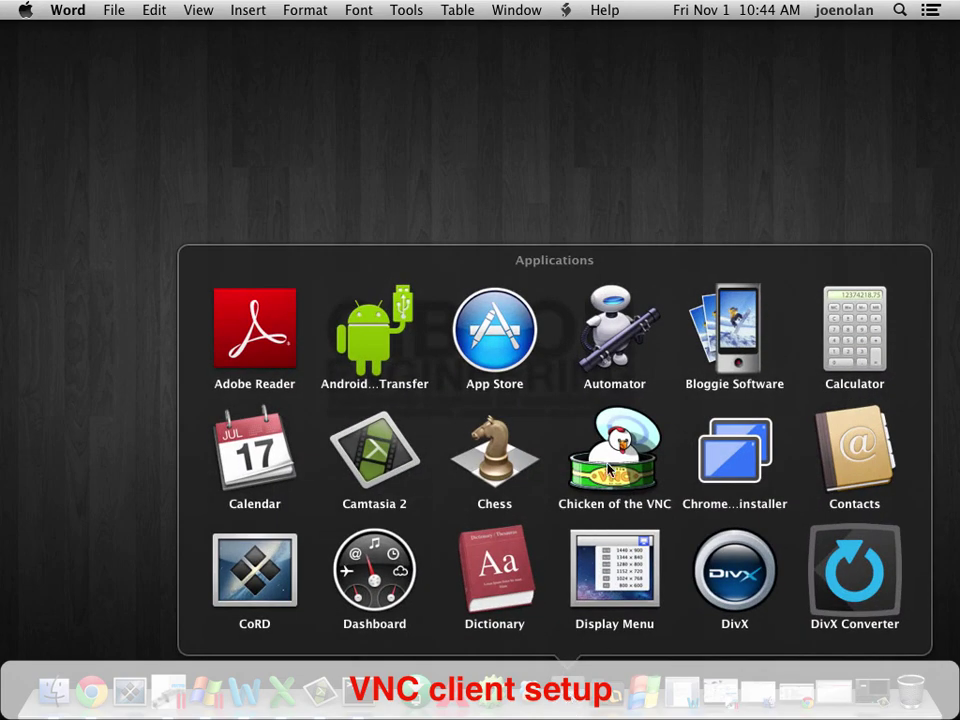
pyautogui.click(608, 470)
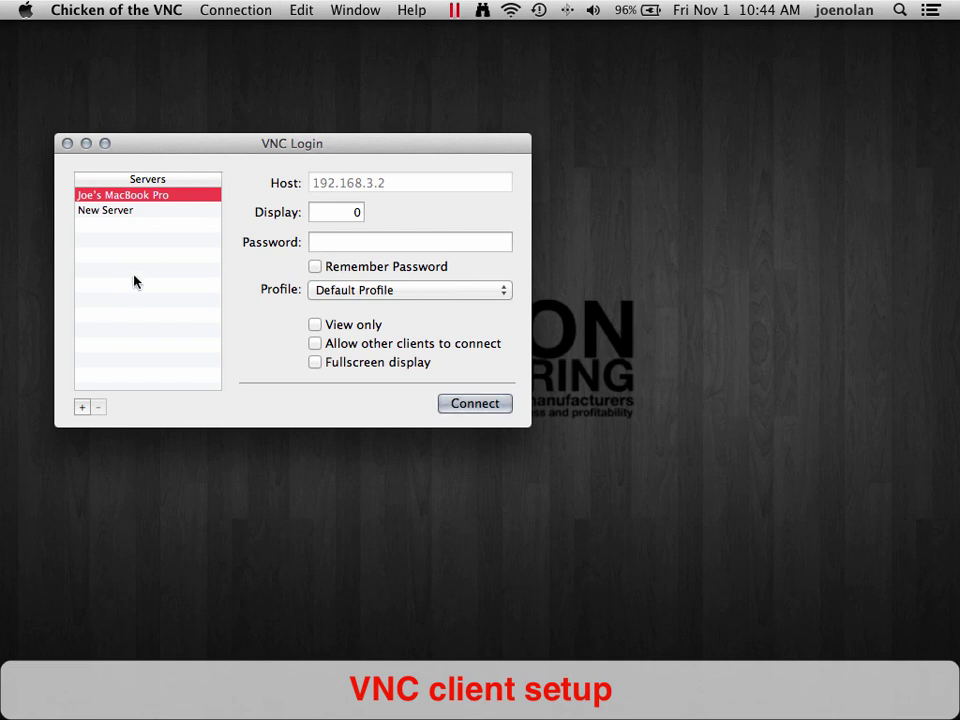
pyautogui.click(83, 407)
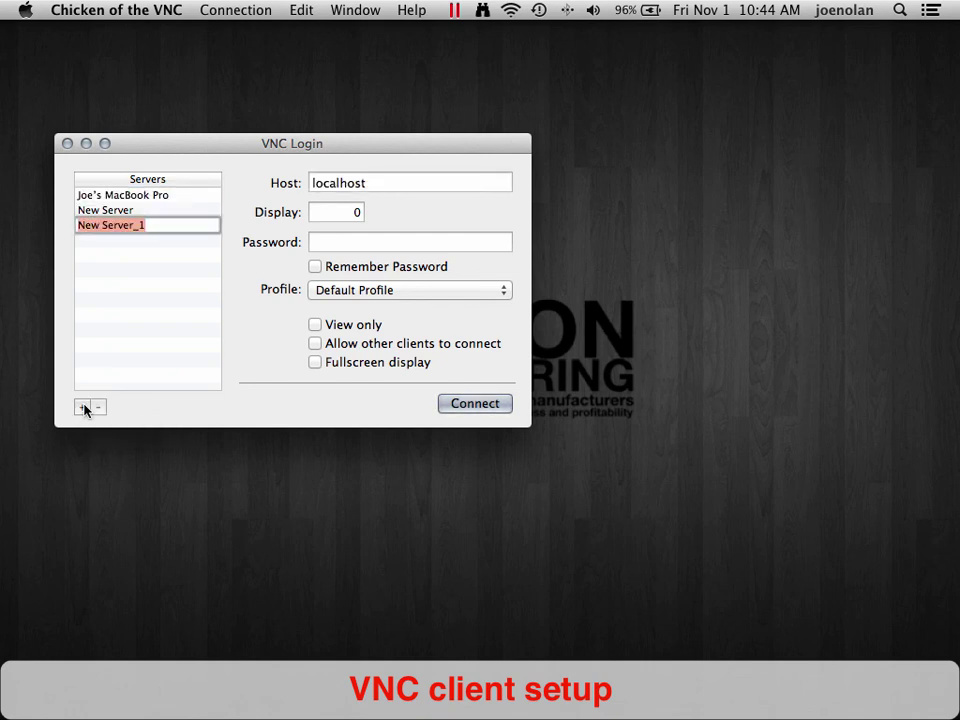
pyautogui.write('GOT_VNC')
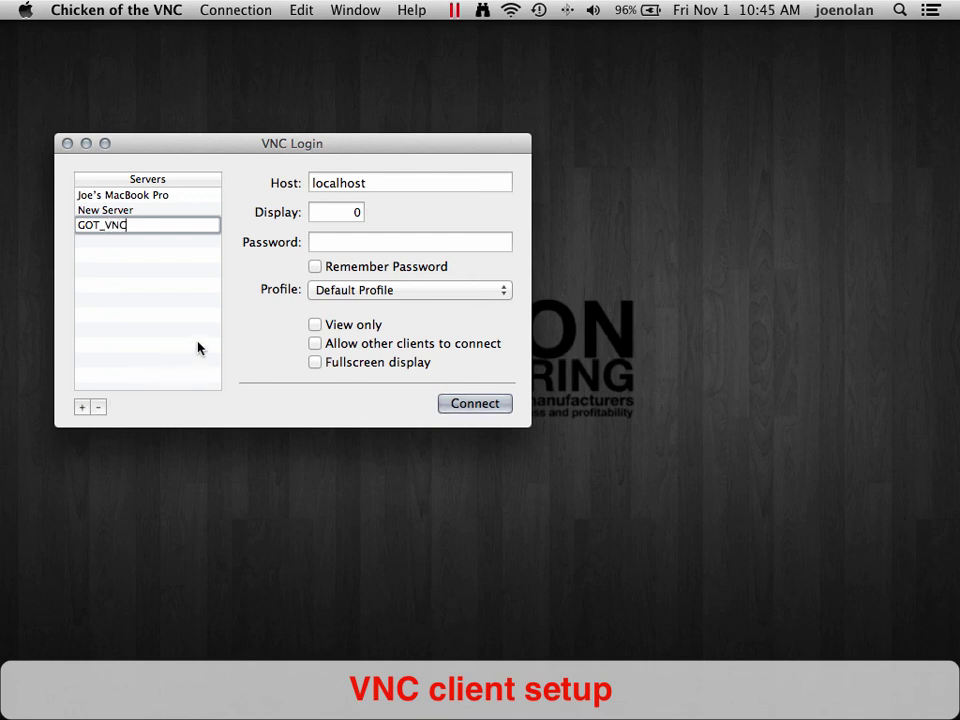
pyautogui.moveTo(399, 182); pyautogui.dragTo(297, 183)
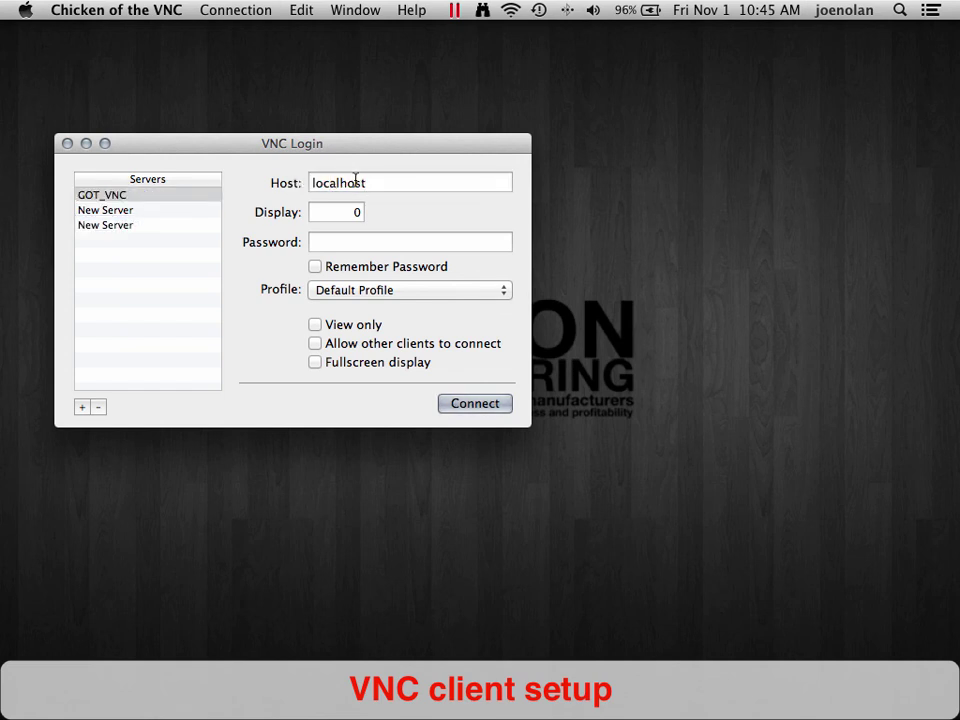
pyautogui.moveTo(358, 184); pyautogui.dragTo(293, 183)
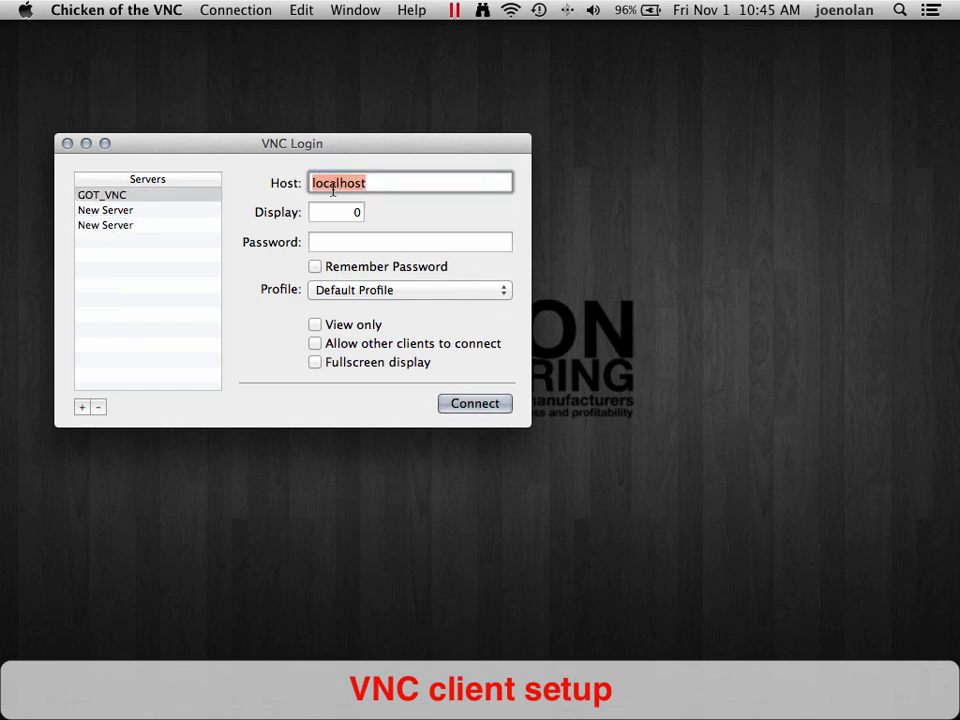
pyautogui.write('192.168')
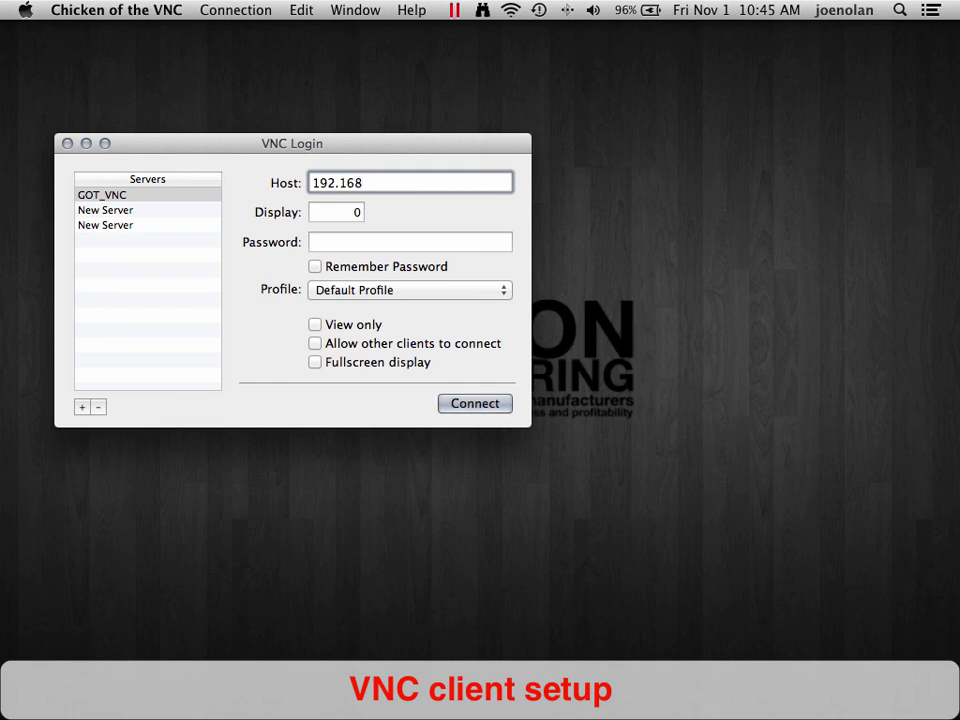
pyautogui.write('.3.18')
# Use display 0, enter and remember the VNC password, check the Mac's Wi-Fi, then connect.
pyautogui.click(329, 214)
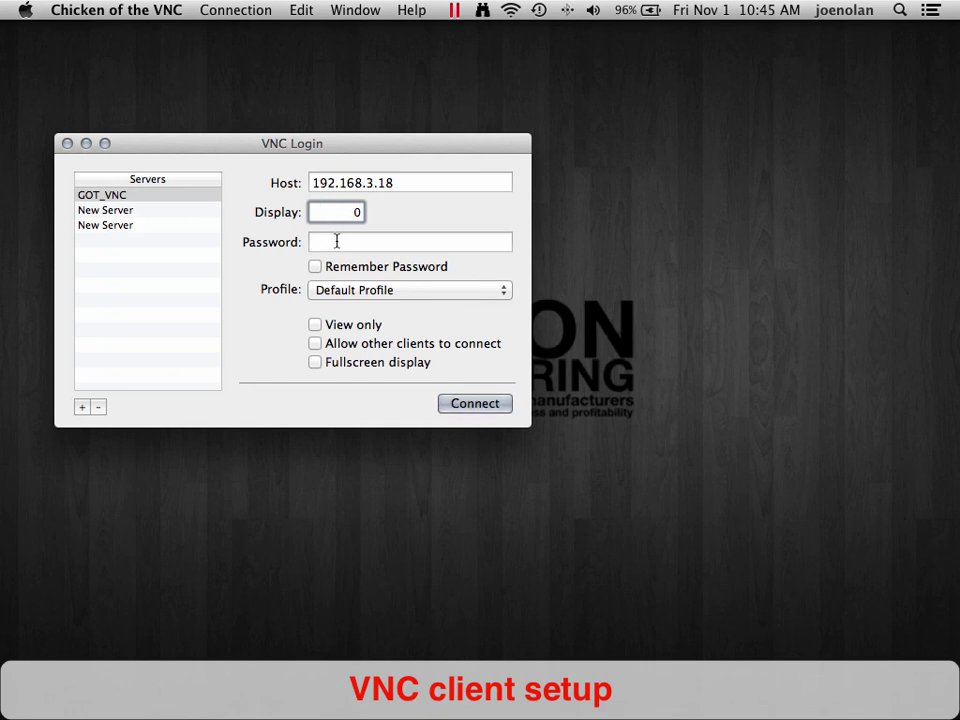
pyautogui.click(337, 241)
pyautogui.write('••••••')
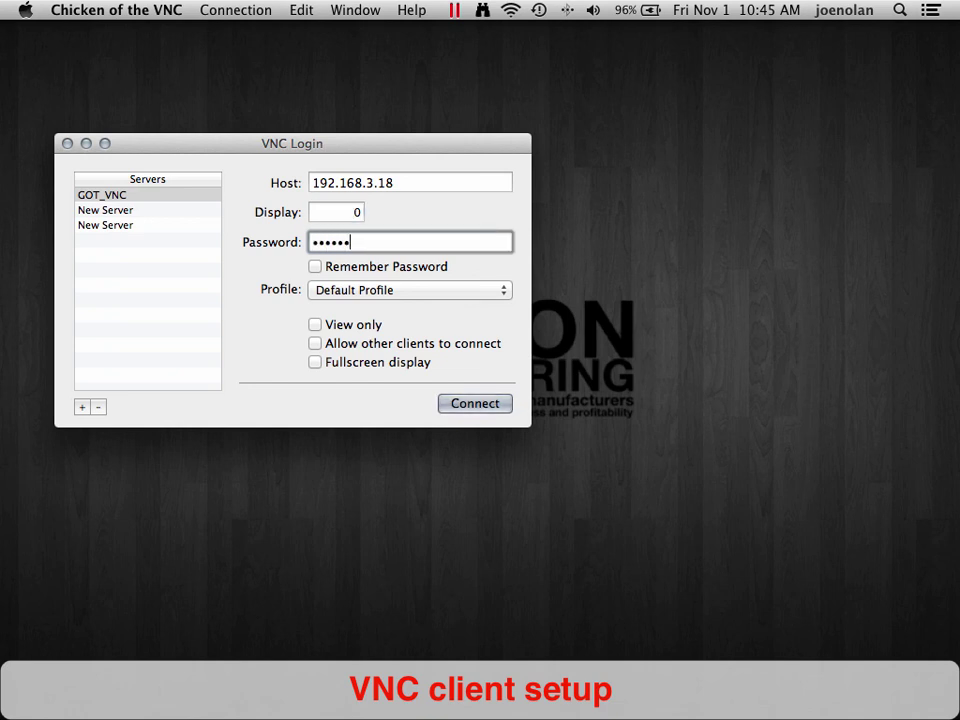
pyautogui.click(315, 267)
pyautogui.click(510, 10)
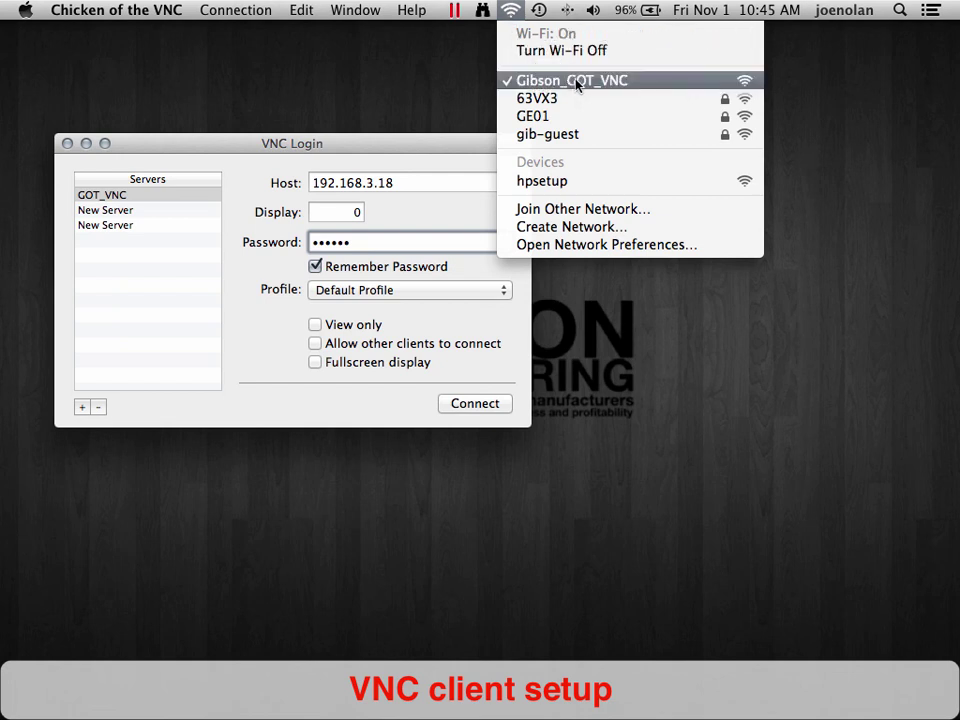
pyautogui.click(430, 86)
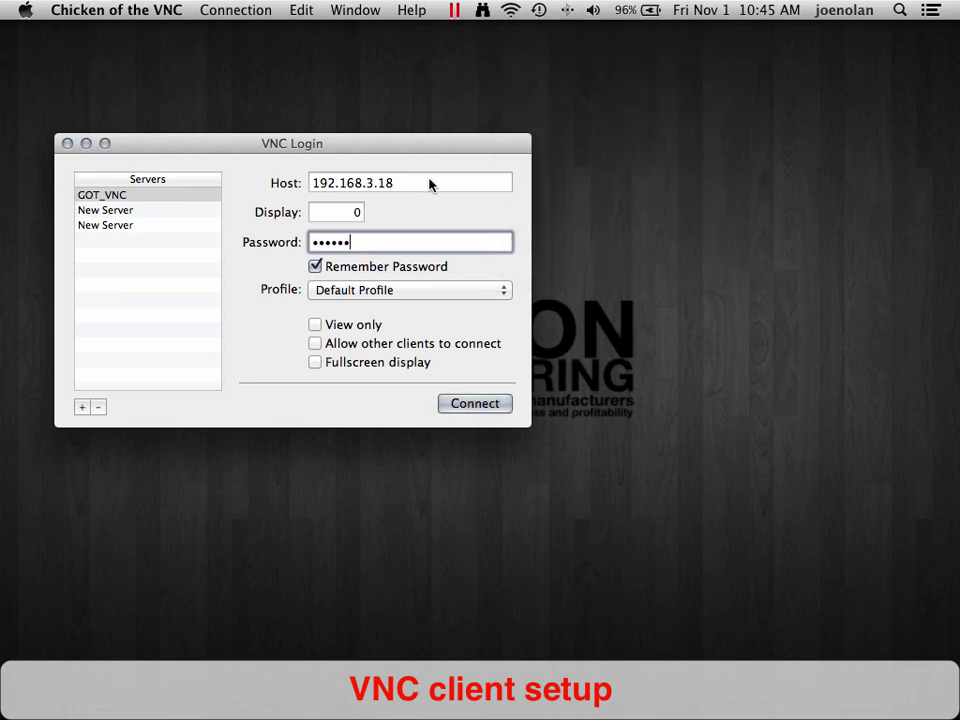
pyautogui.click(473, 405)
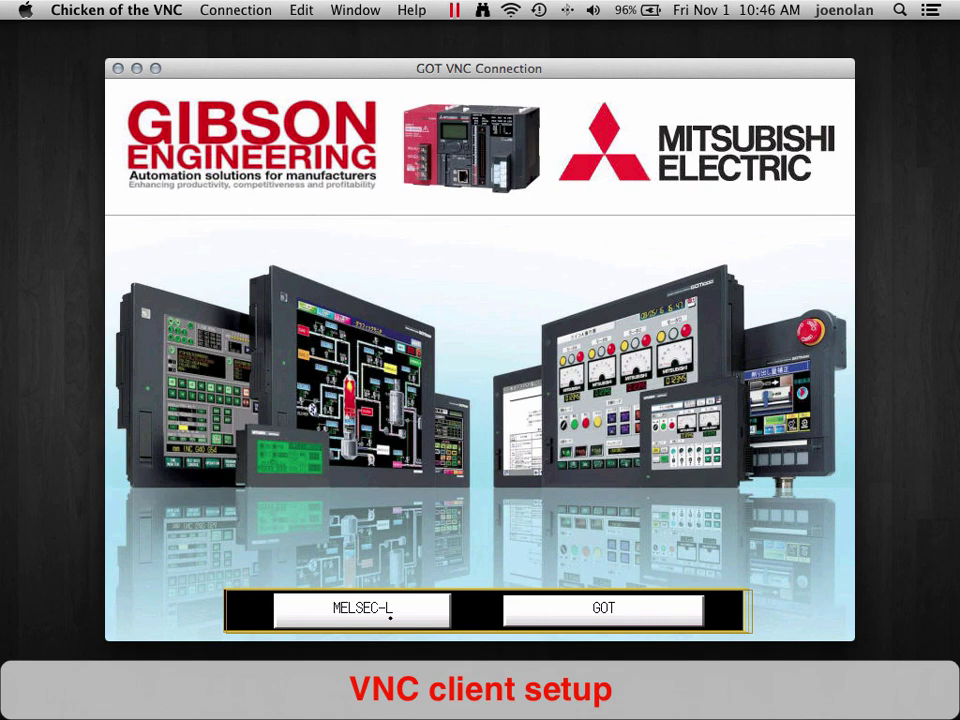
# Remotely visit the MELSEC-L page, Parts Library Line A Operation Panel and main menu, then close.
pyautogui.click(390, 618)
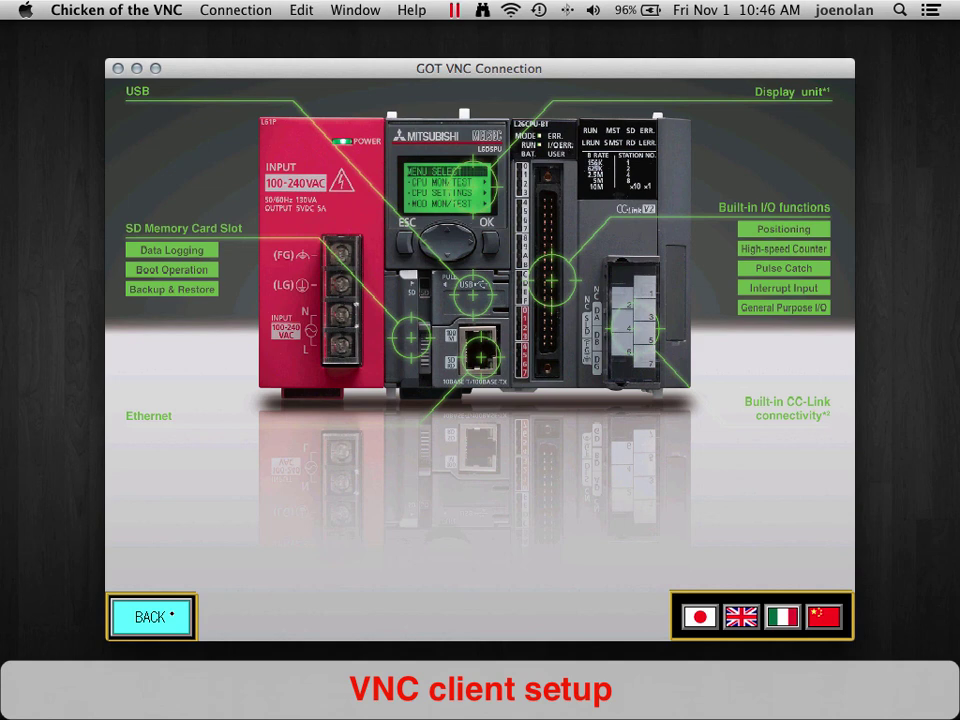
pyautogui.click(163, 617)
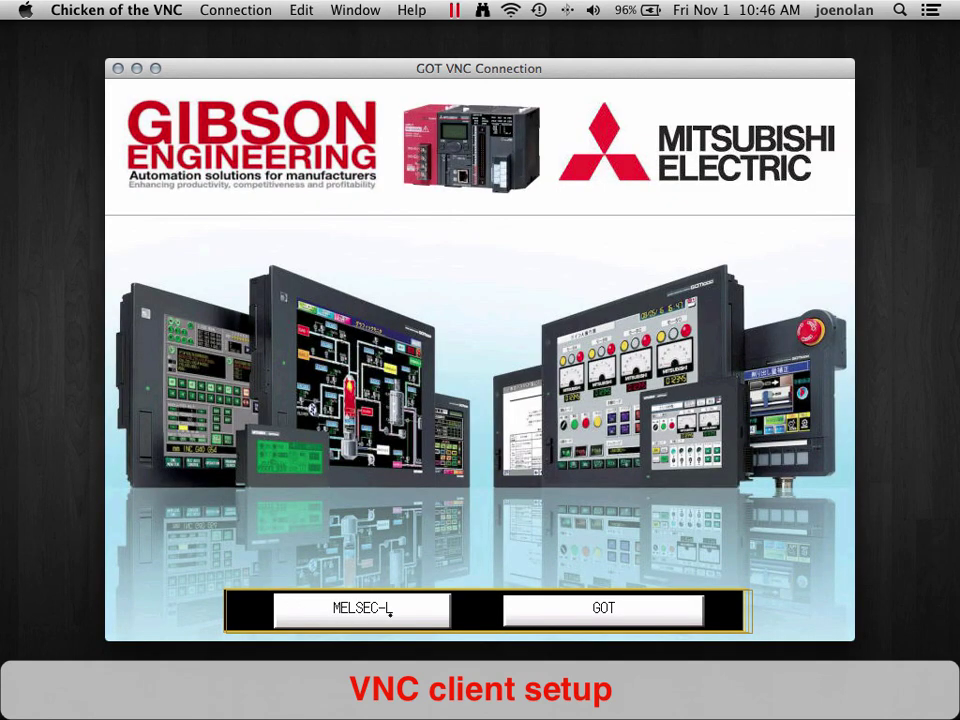
pyautogui.click(597, 611)
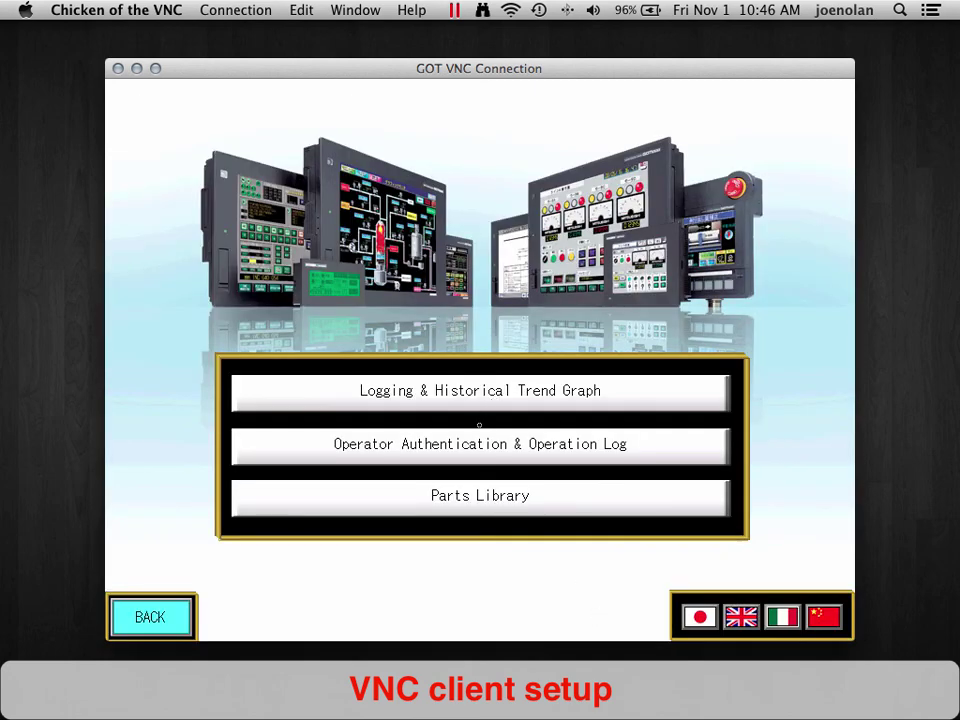
pyautogui.click(480, 499)
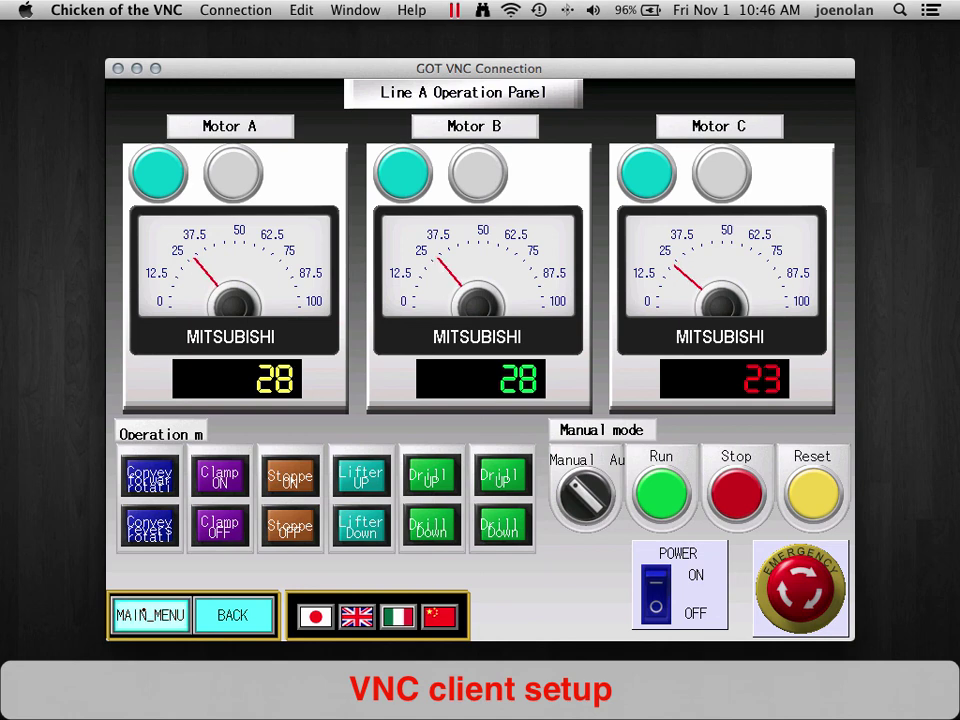
pyautogui.click(149, 614)
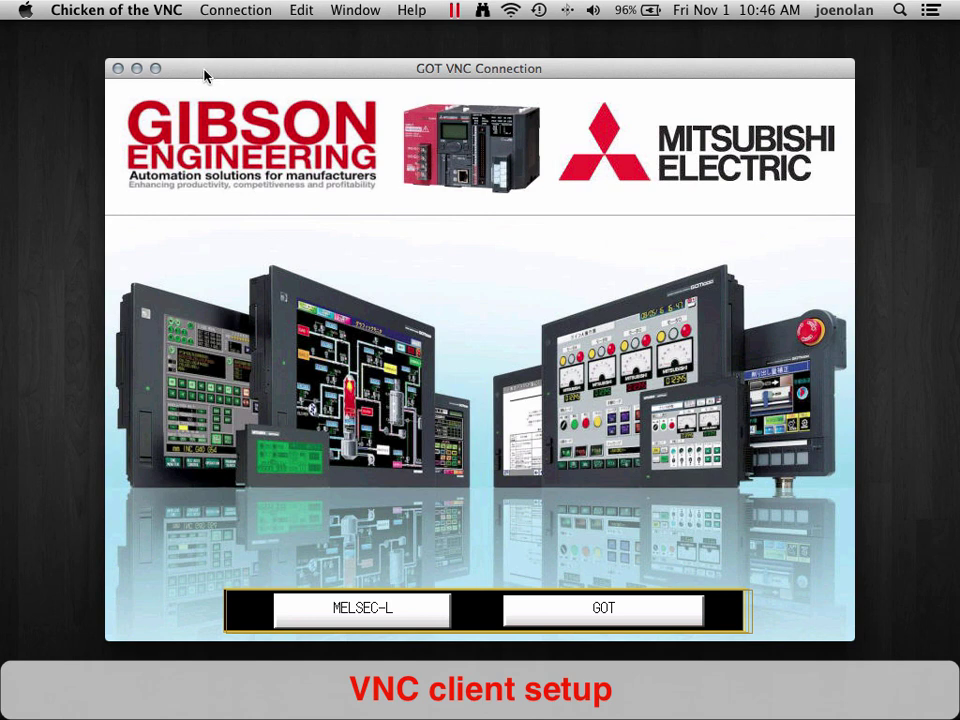
pyautogui.click(152, 12)
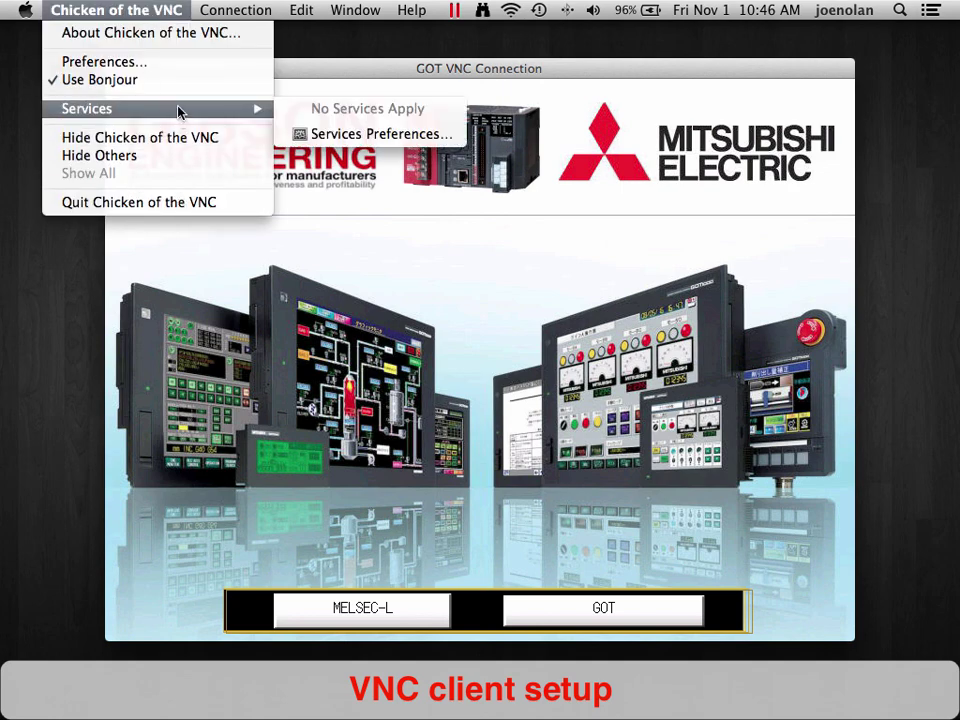
# Close the remote connection windows and launch UltraVNC Viewer in Windows XP.
pyautogui.moveTo(236, 10)
pyautogui.click(259, 103)
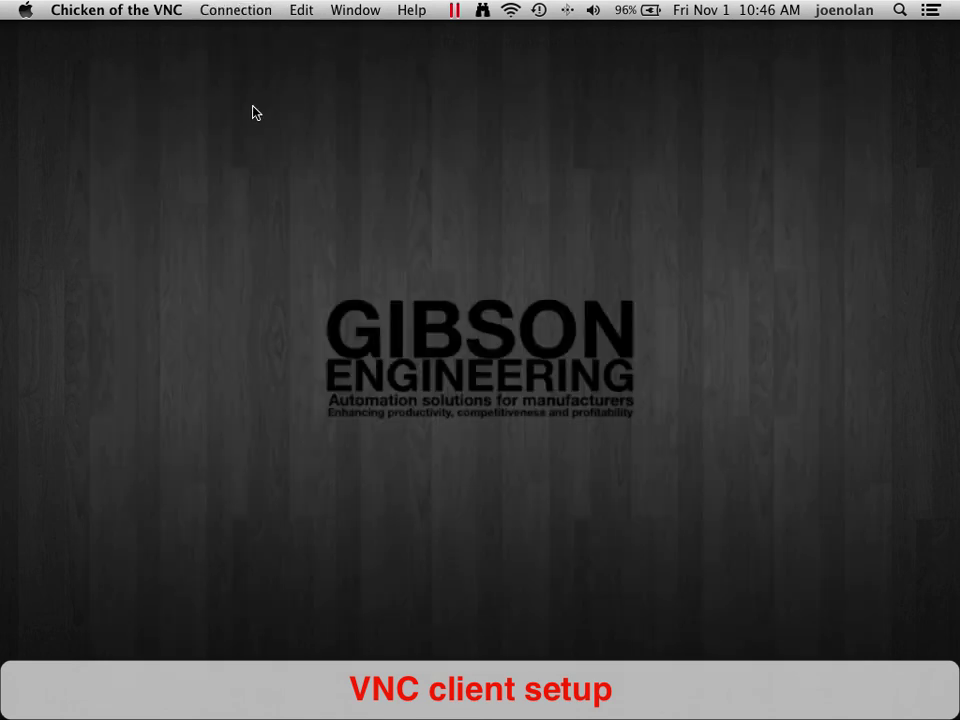
pyautogui.moveTo(408, 713)
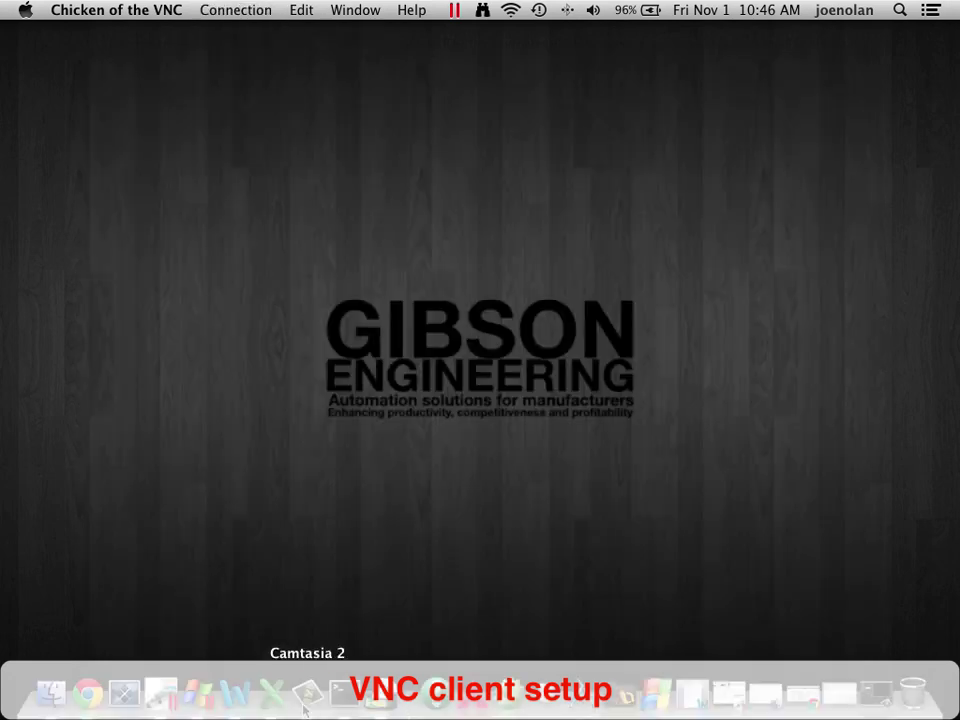
pyautogui.click(197, 693)
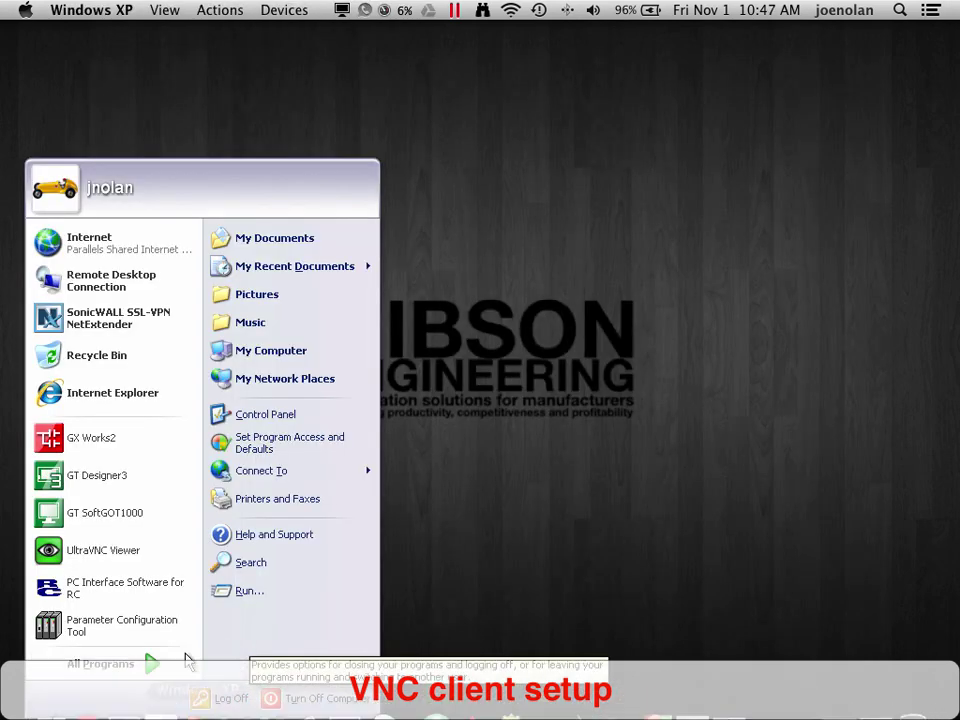
pyautogui.click(142, 562)
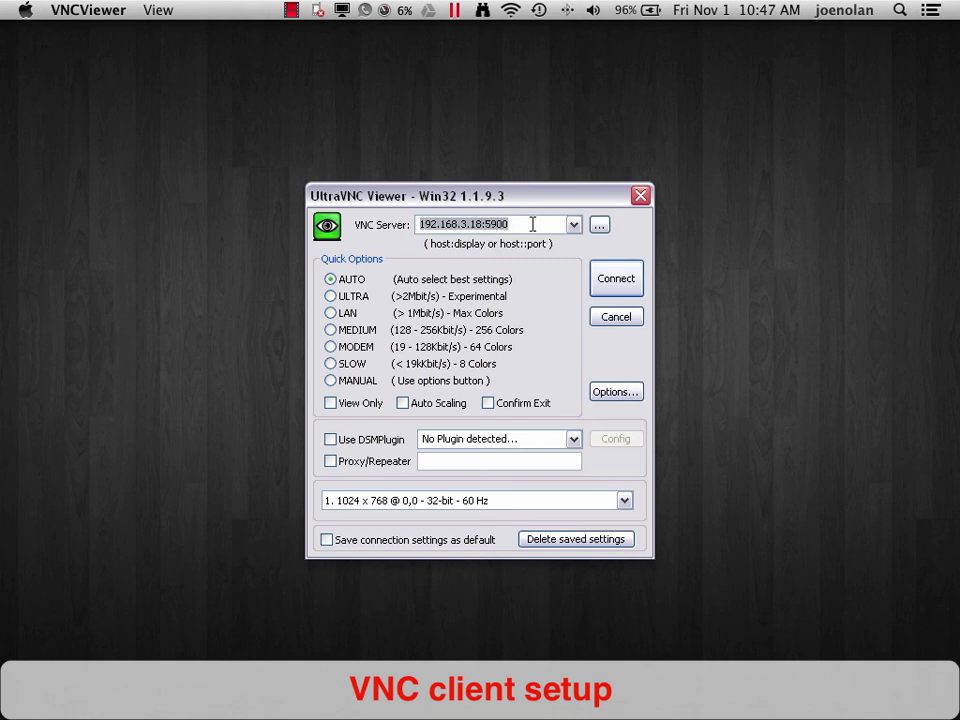
# Connect UltraVNC Viewer to server 192.168.3.18:5900 and enter the VNC password.
pyautogui.press('BackSpace')
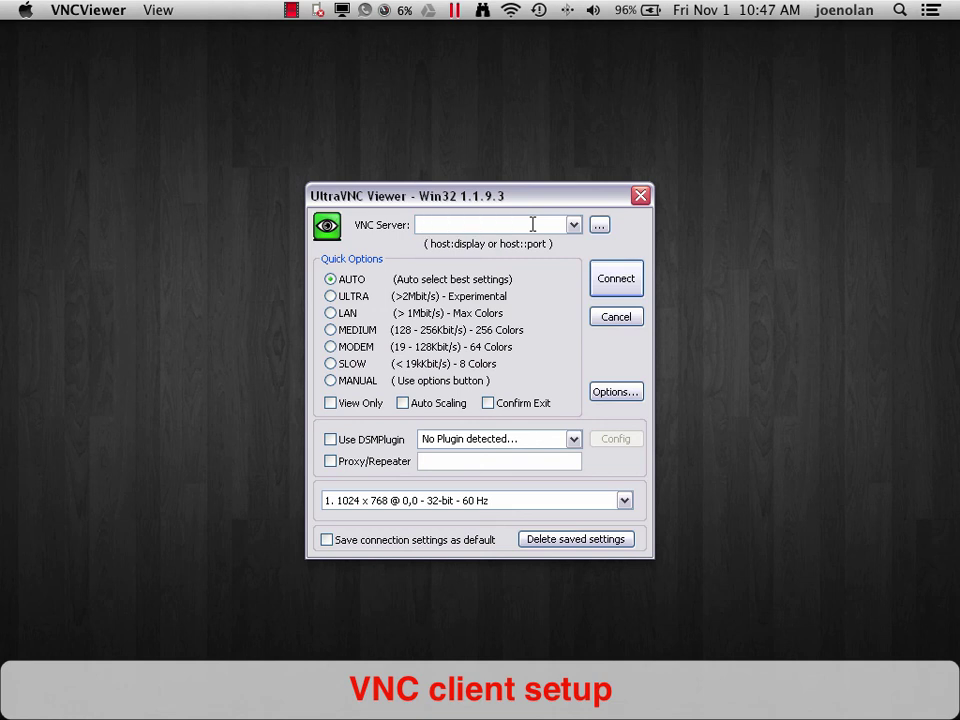
pyautogui.write('192.168.3.18:5900')
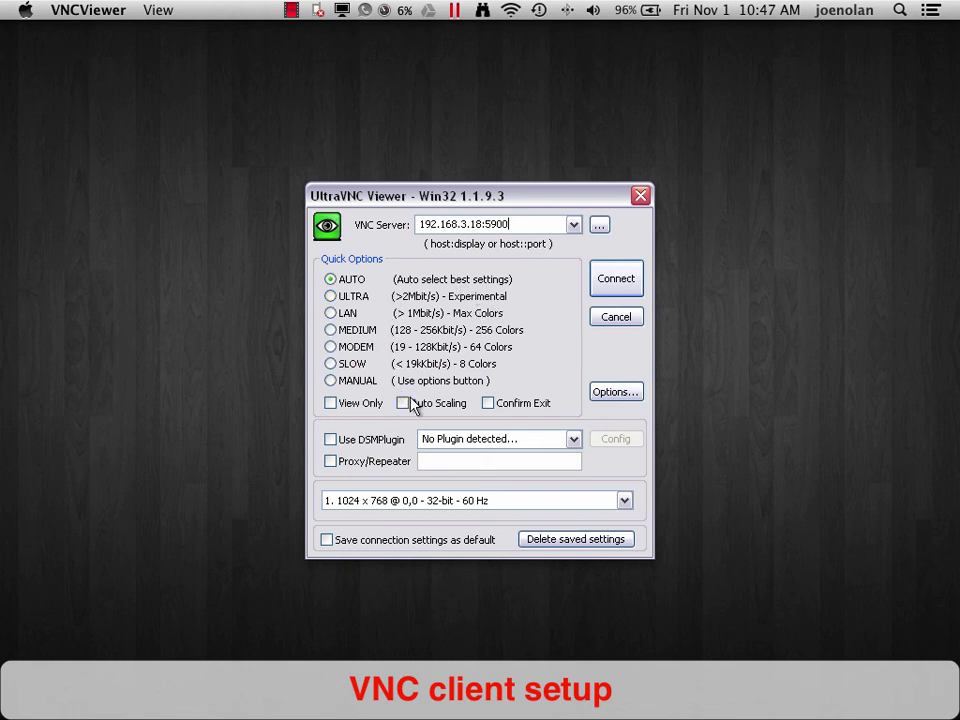
pyautogui.click(621, 299)
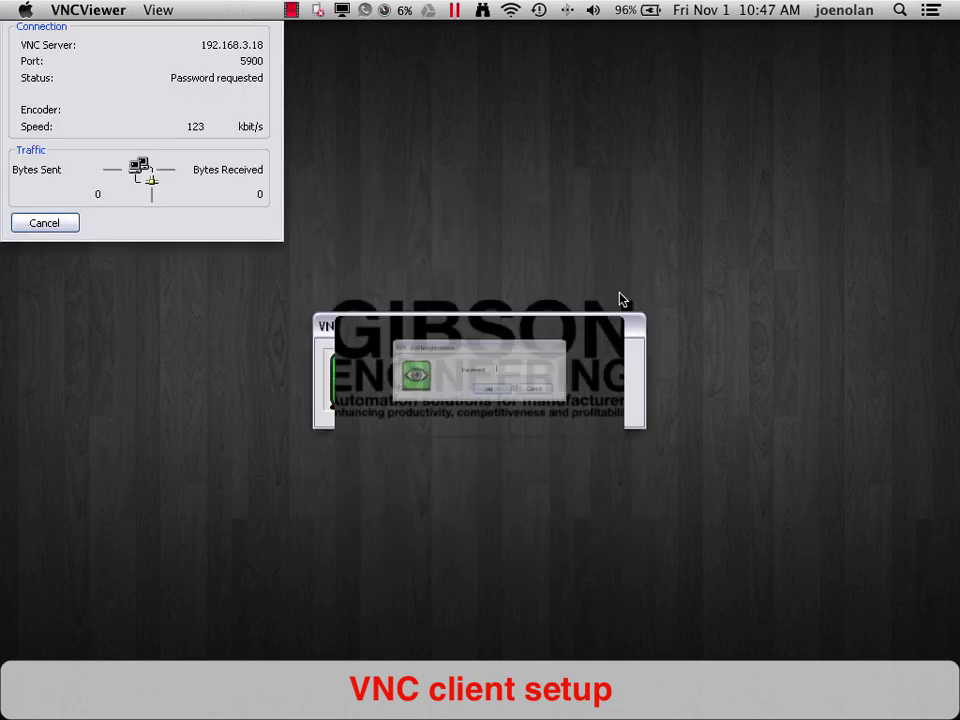
pyautogui.write('******')
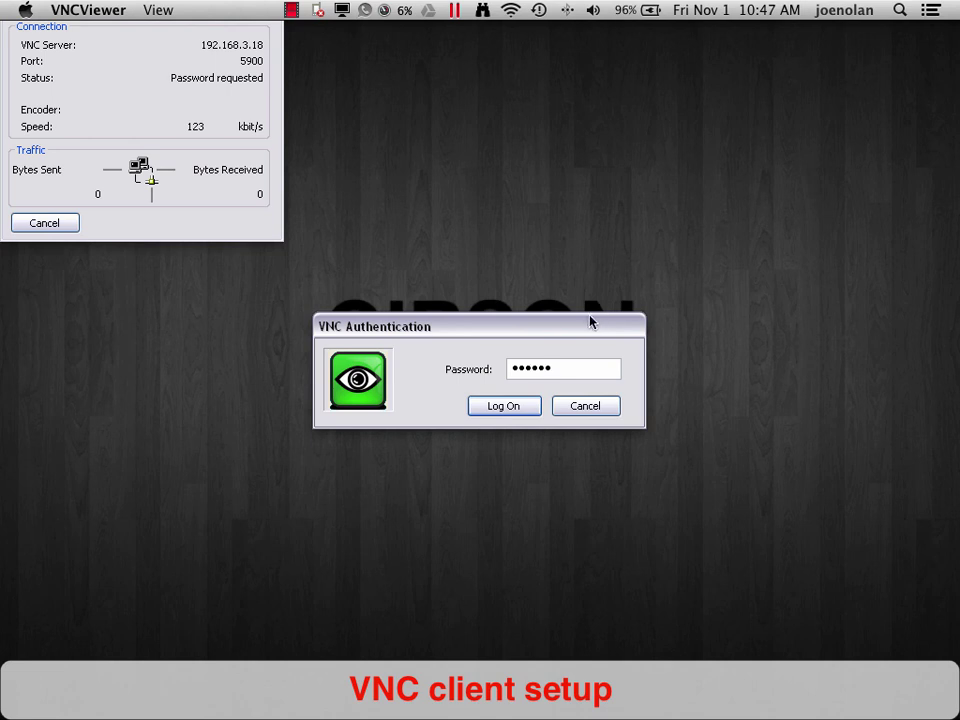
# Log on to the GOT, view the MELSEC-L product page, then go back.
pyautogui.click(507, 407)
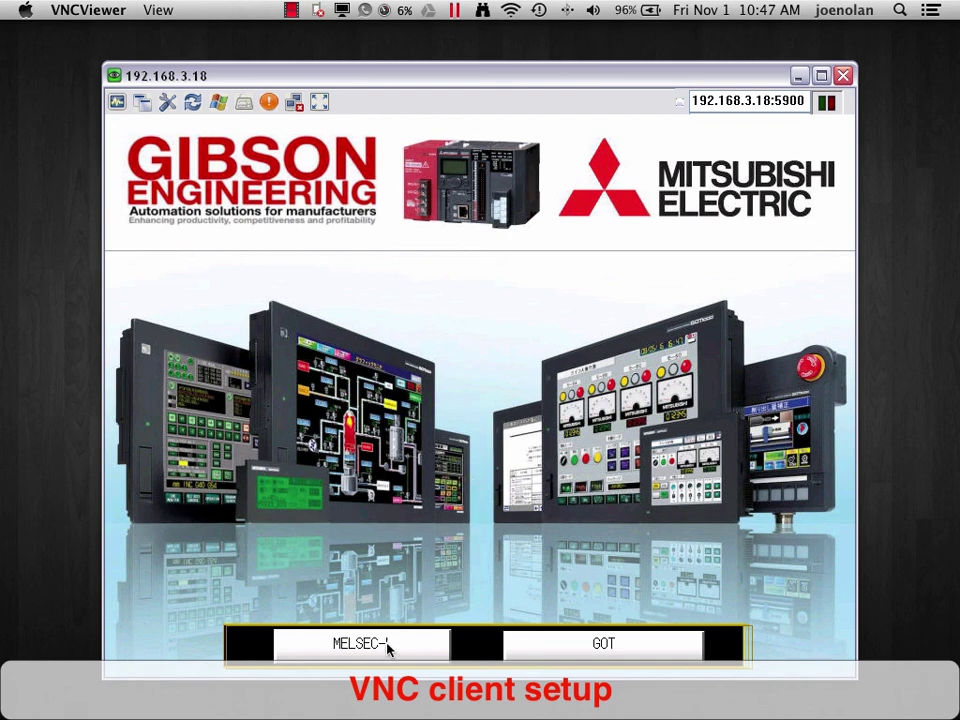
pyautogui.click(390, 646)
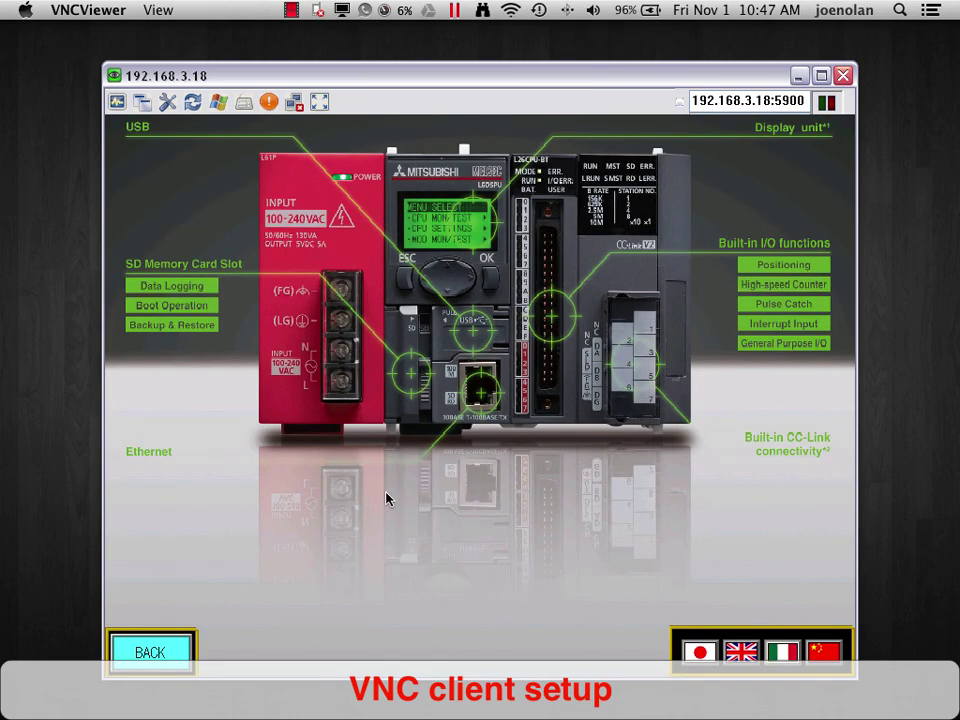
pyautogui.click(160, 646)
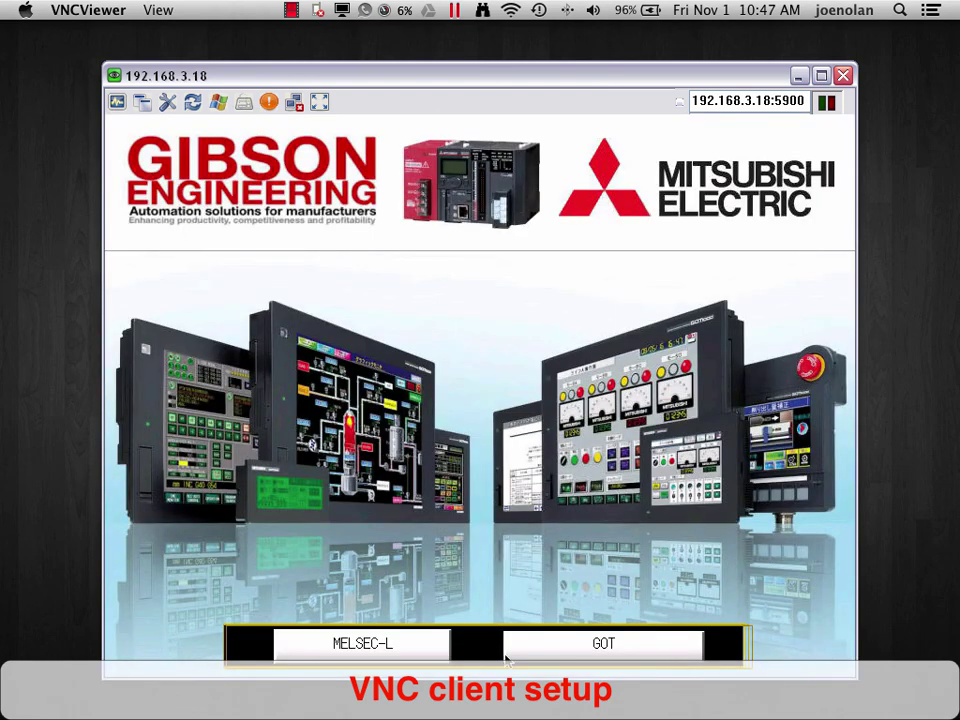
# Open the Line A Operation Panel from the GOT features menu, then return to the main menu.
pyautogui.click(628, 655)
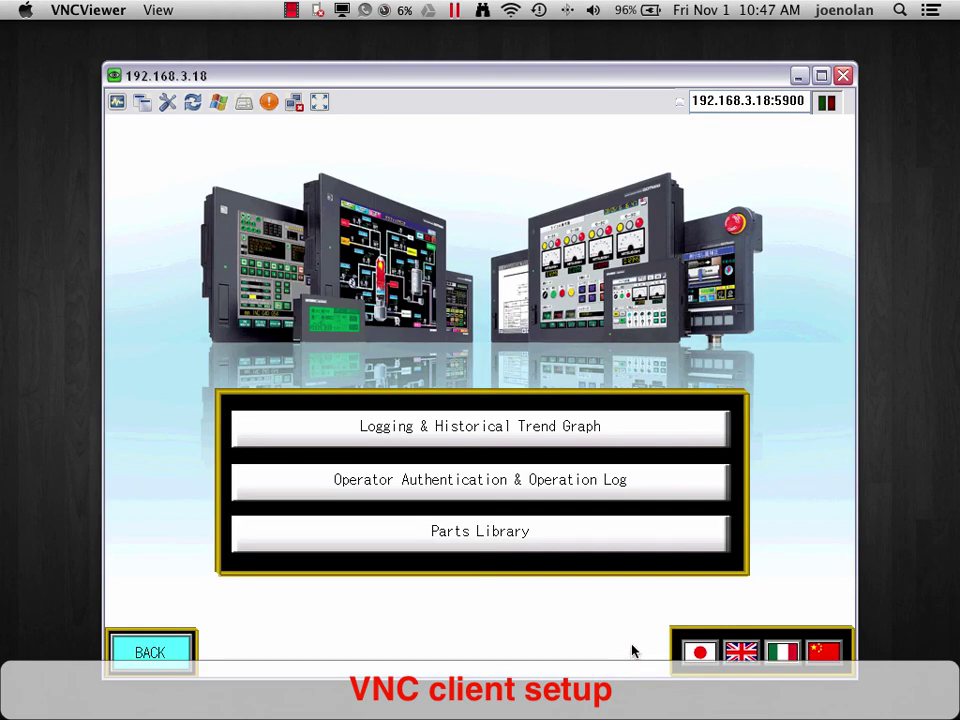
pyautogui.click(500, 537)
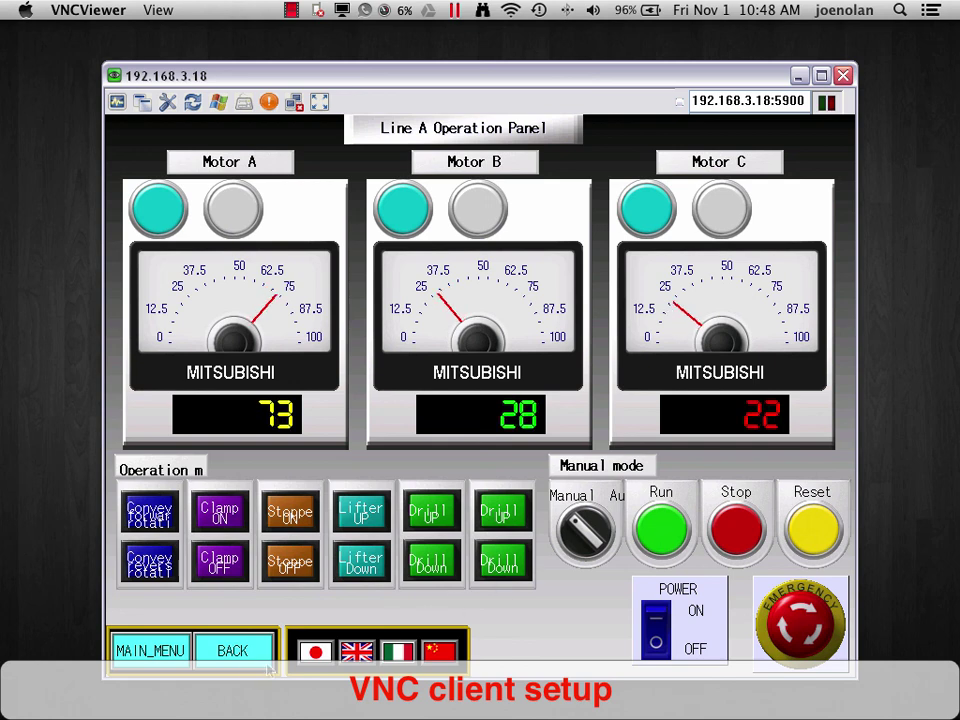
pyautogui.click(150, 651)
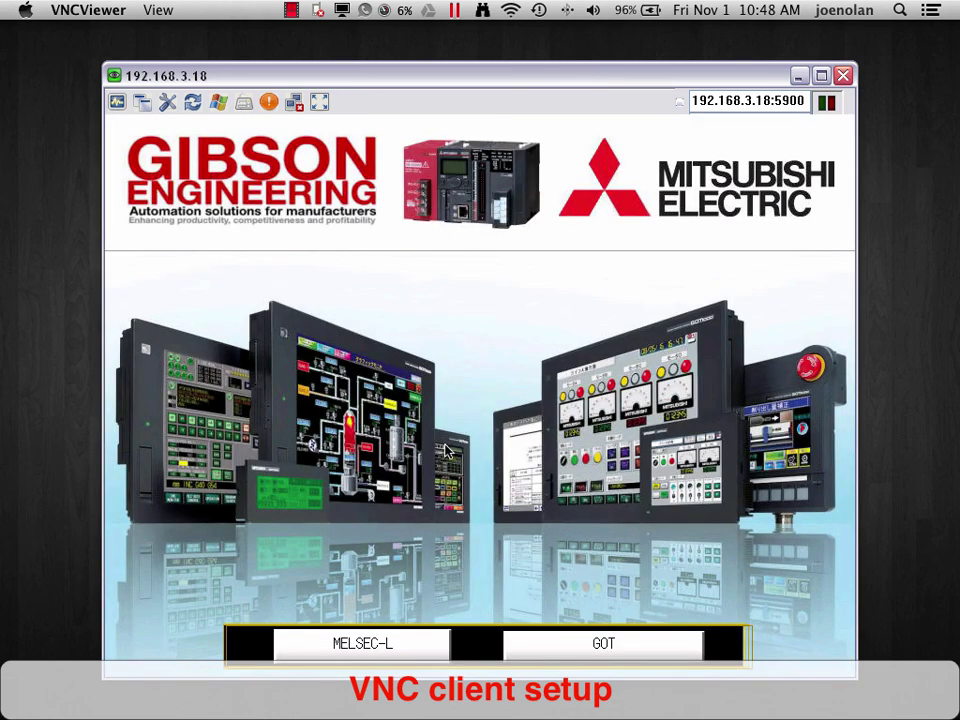